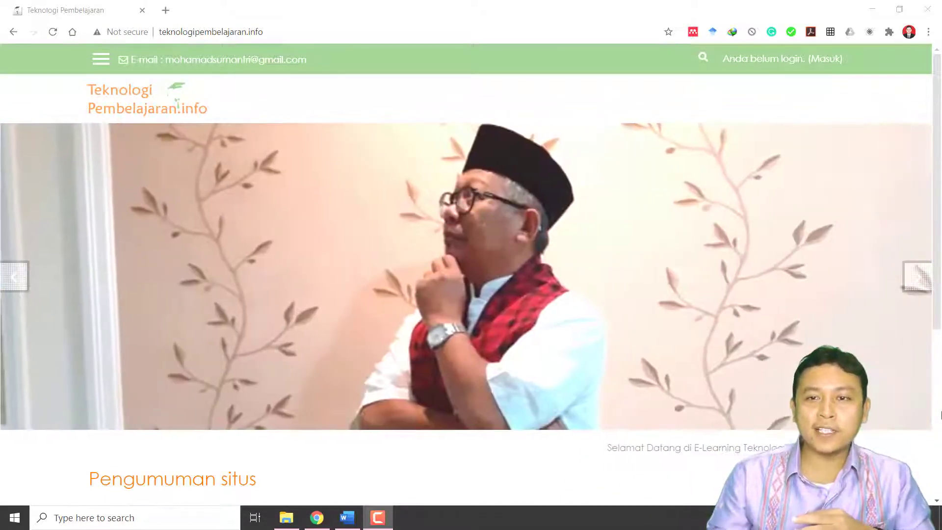
Log in to the e-learning site with the saved admin username and its stored account password.
click(817, 60)
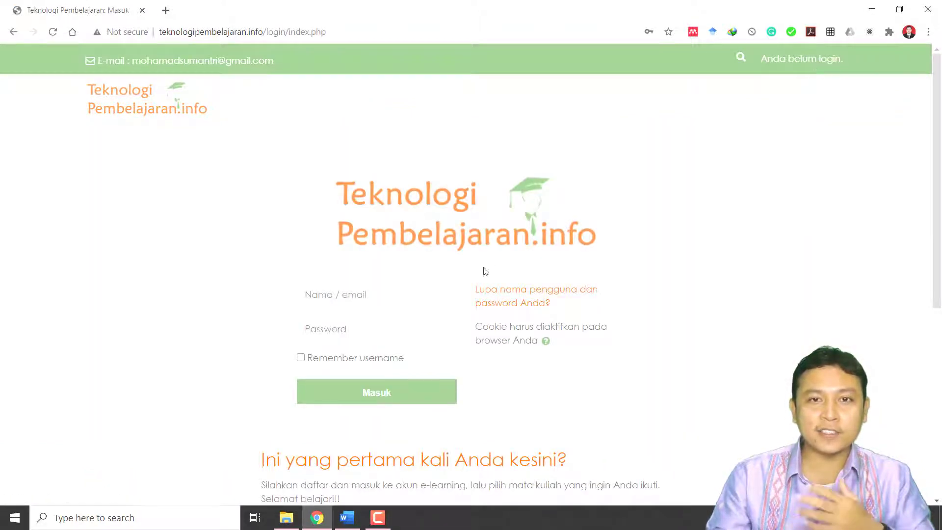
click(391, 300)
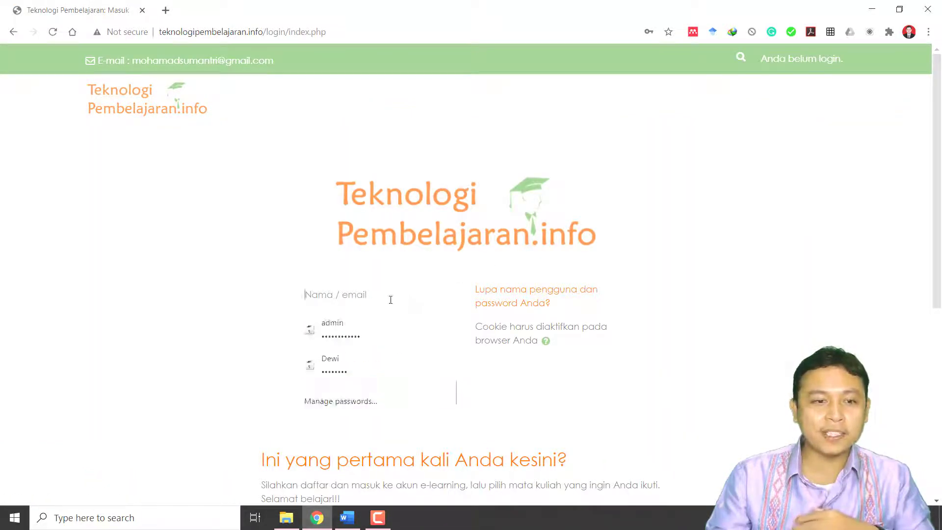
click(331, 329)
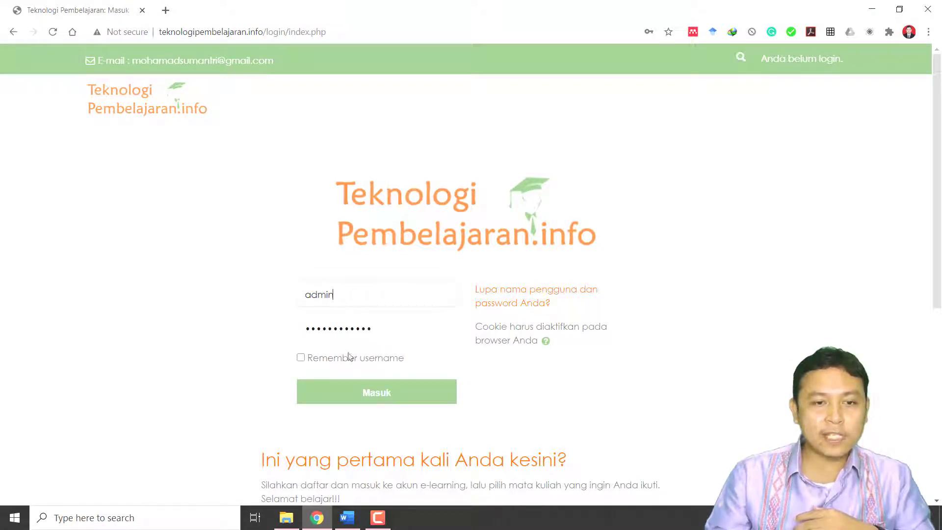
click(398, 401)
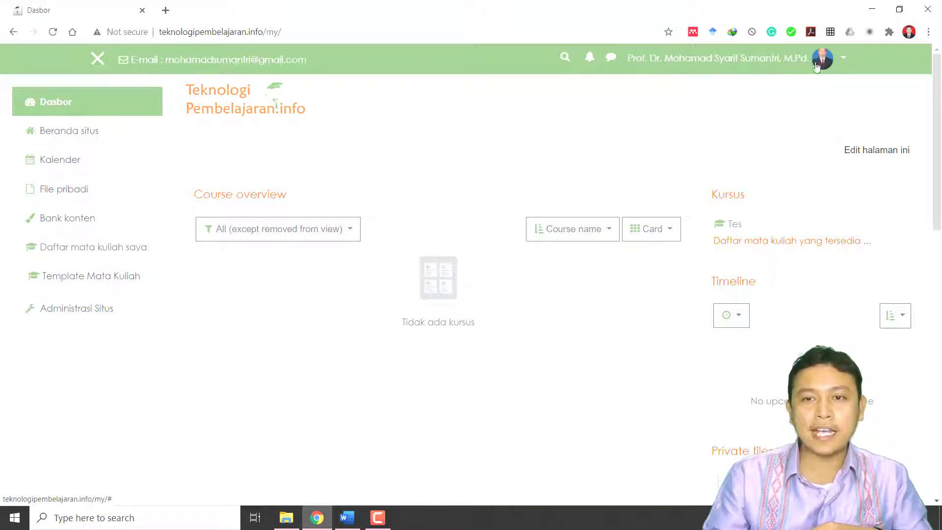
click(800, 66)
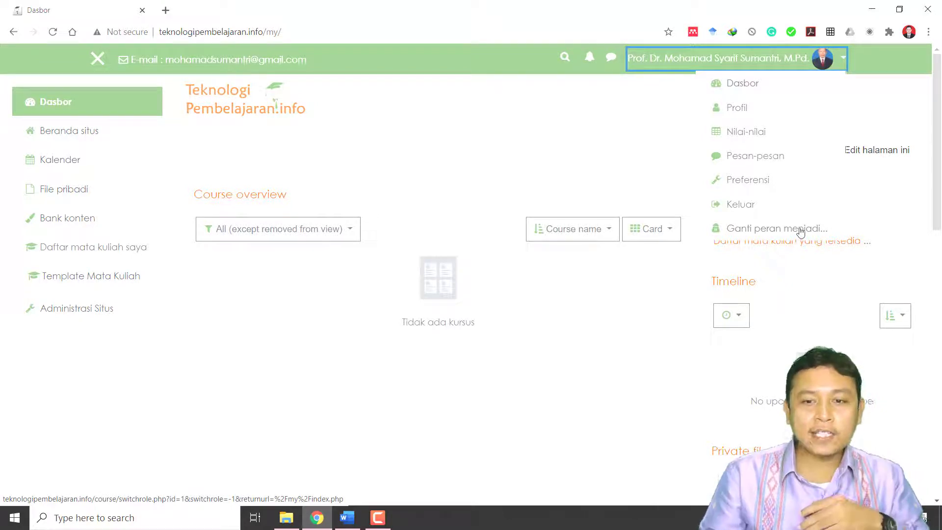
click(665, 283)
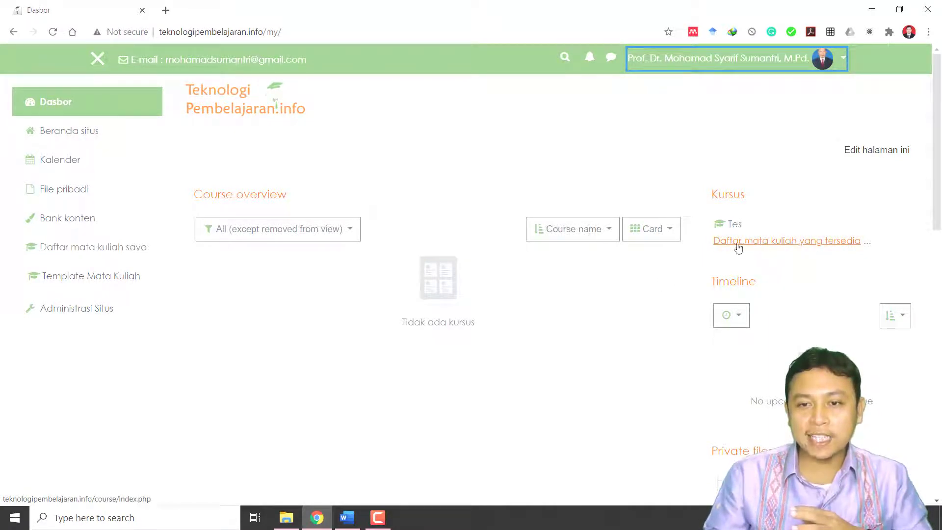
Open the list of available courses and start adding a new course.
click(783, 244)
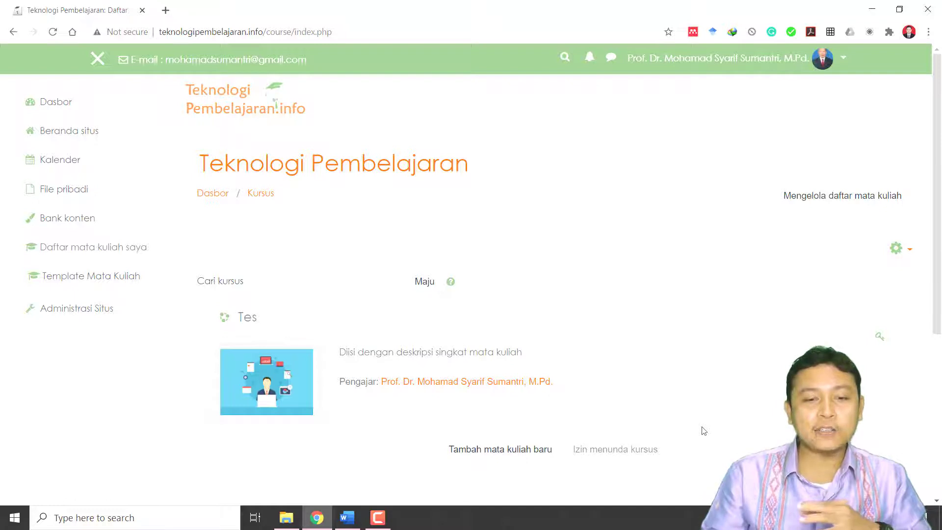
click(491, 460)
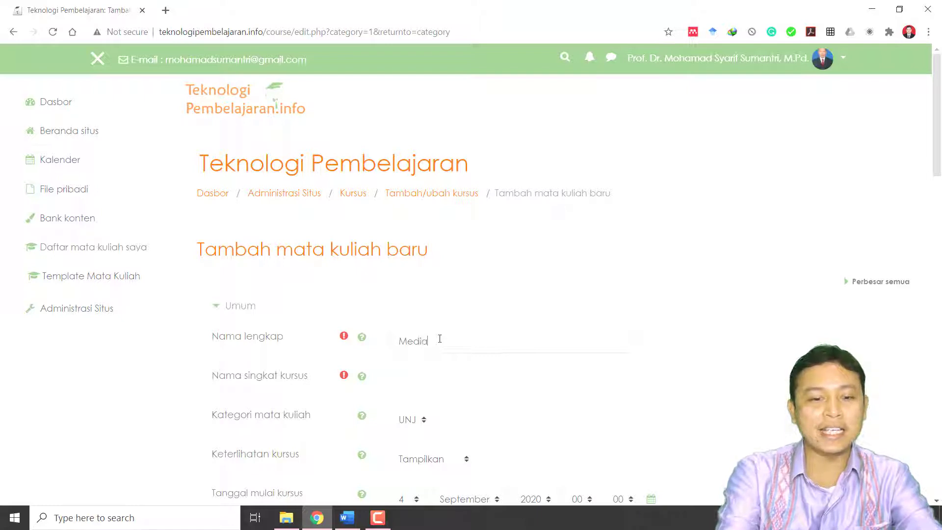
Enter "Media Pembelajaran" as the new course's full name and copy it into the short name.
text(mbelajaran)
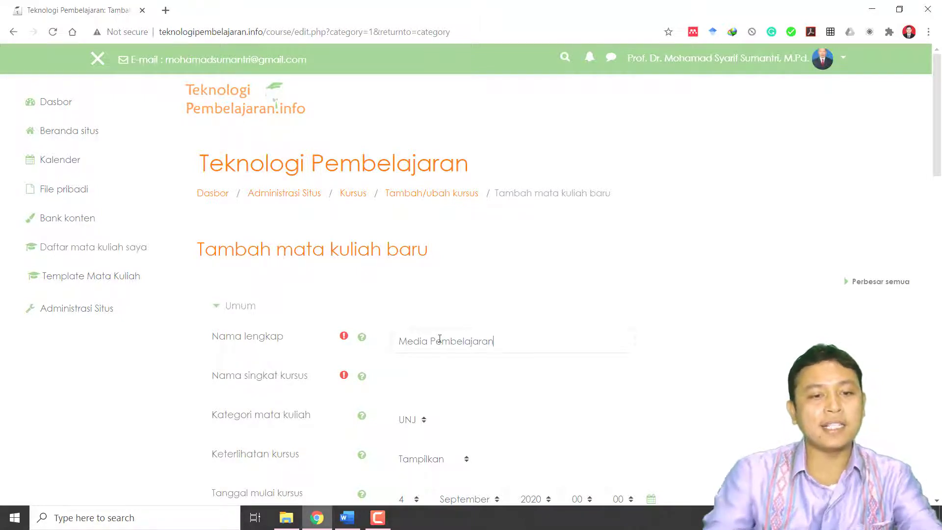
click(441, 388)
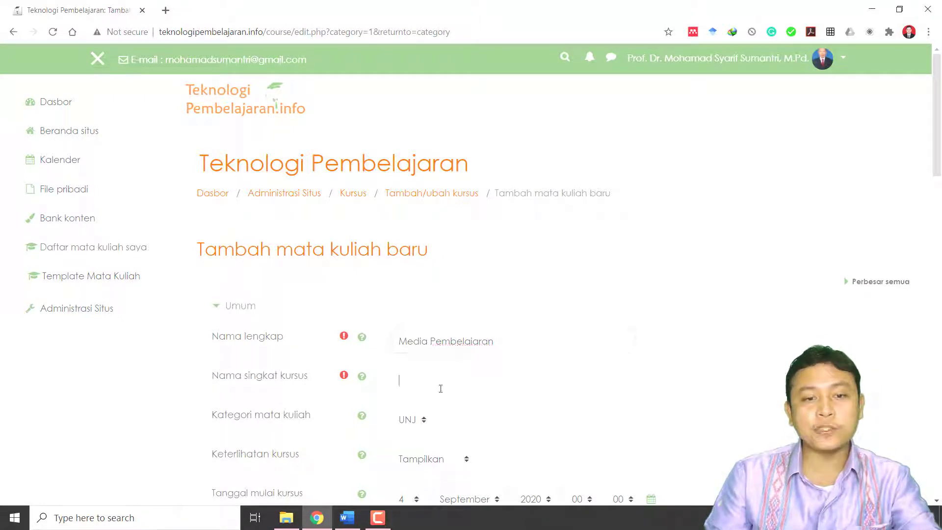
click(495, 342)
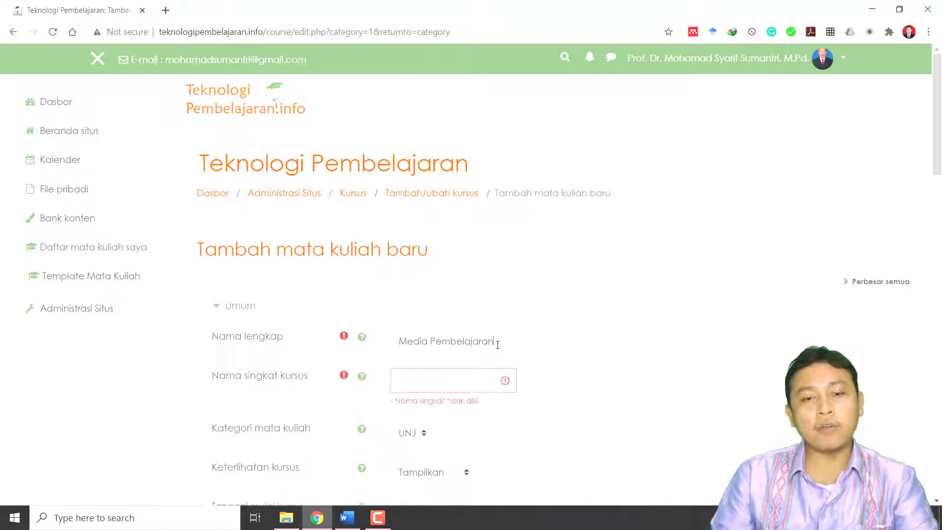
key(ctrl+a)
key(ctrl+c)
click(458, 377)
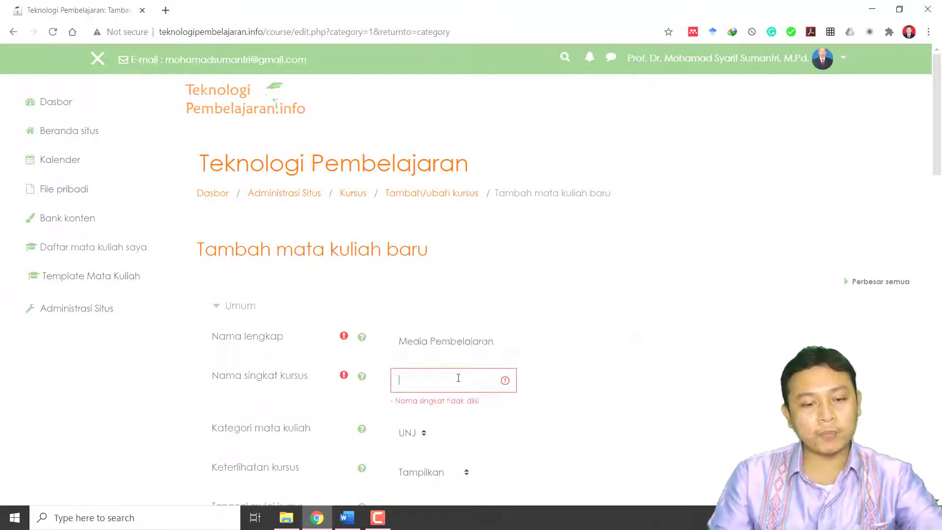
key(ctrl+v)
Set the course start date to day 3 of September 2020 and the start time to 07:30.
scroll(537, 429, down, 1)
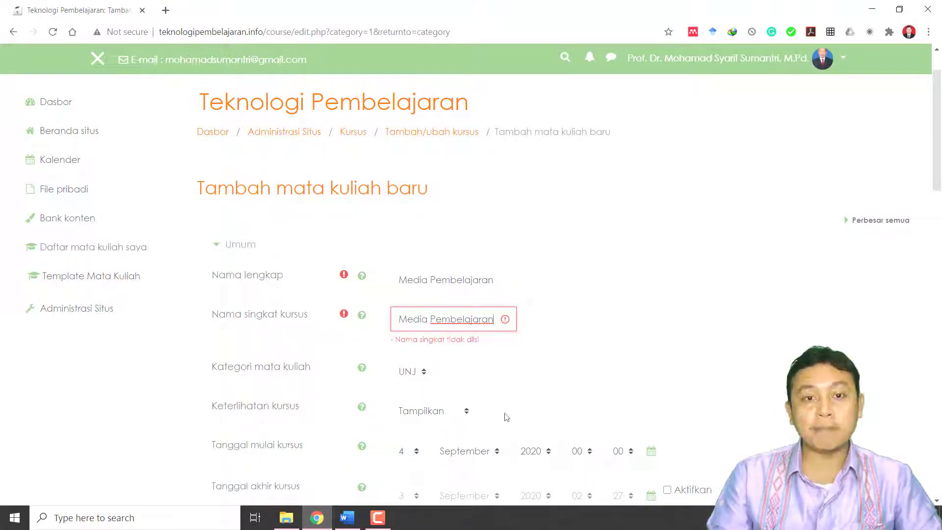
scroll(506, 417, down, 1)
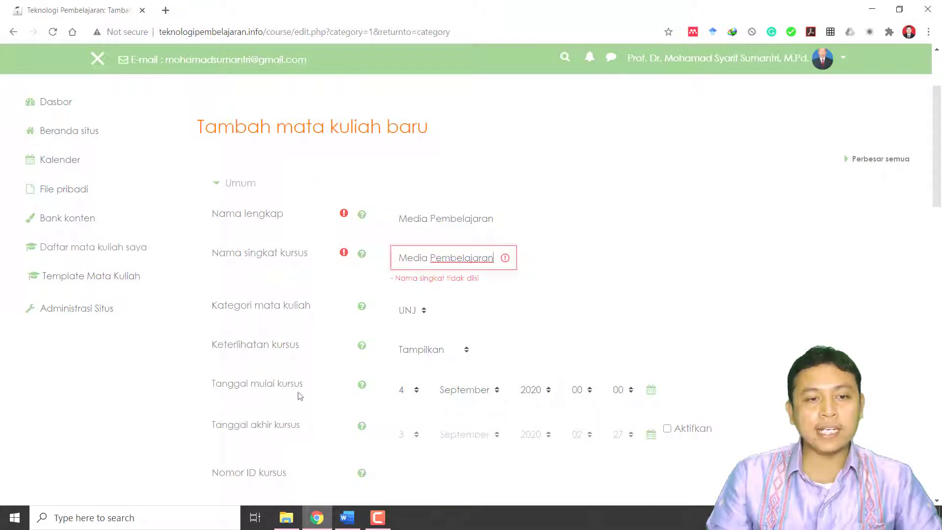
click(407, 396)
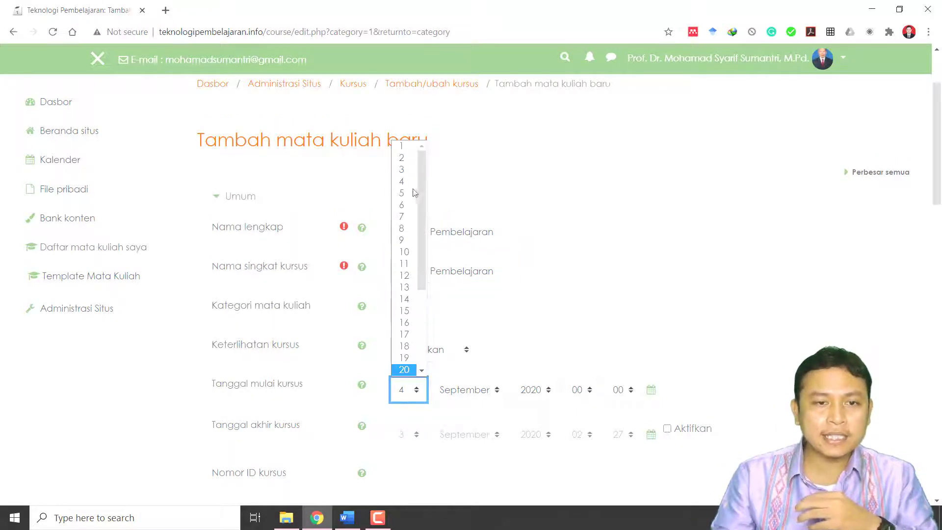
click(413, 174)
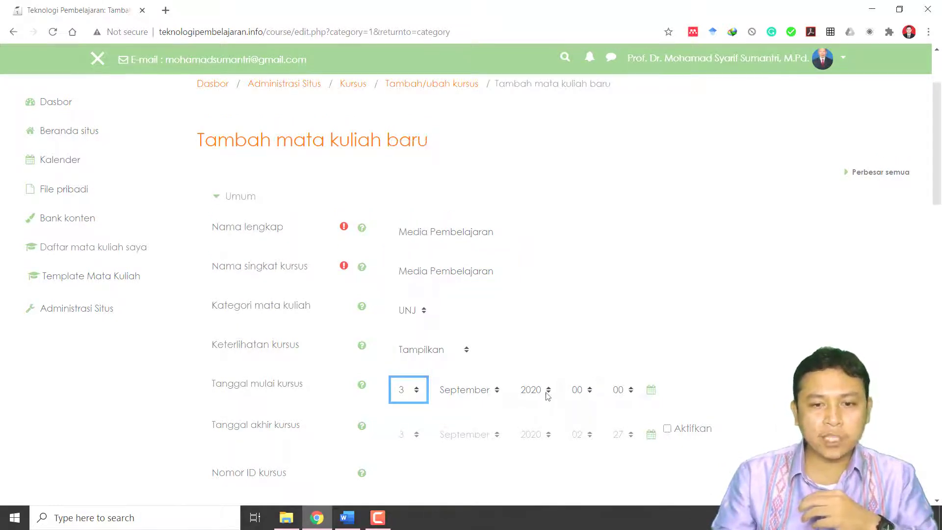
click(576, 390)
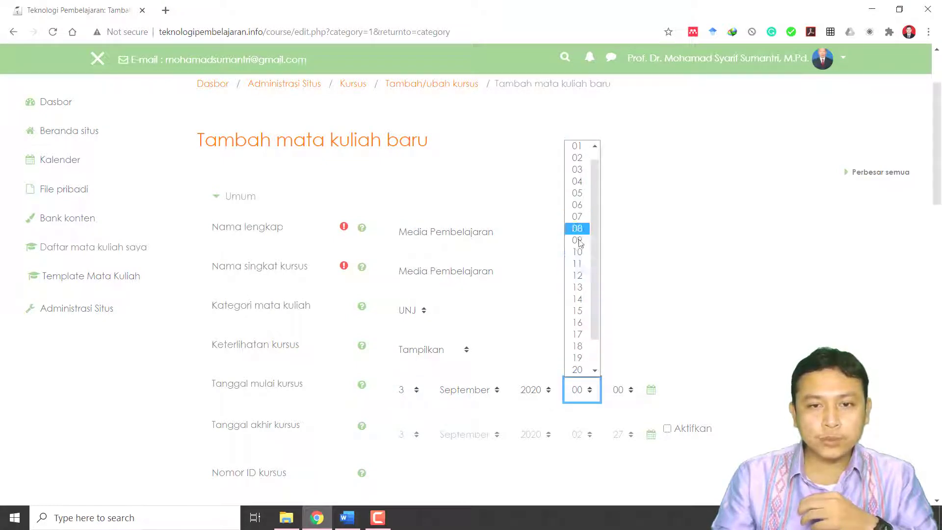
click(576, 217)
click(613, 388)
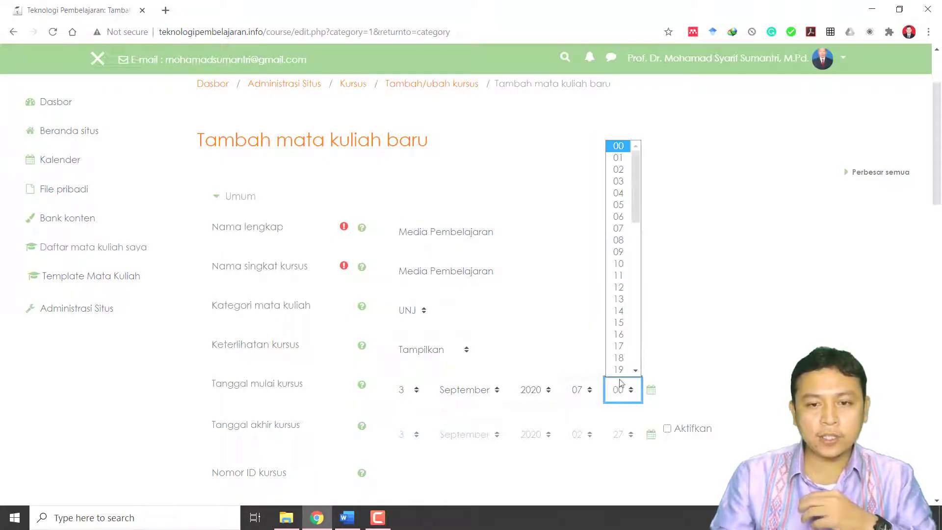
click(637, 206)
triple_click(642, 207)
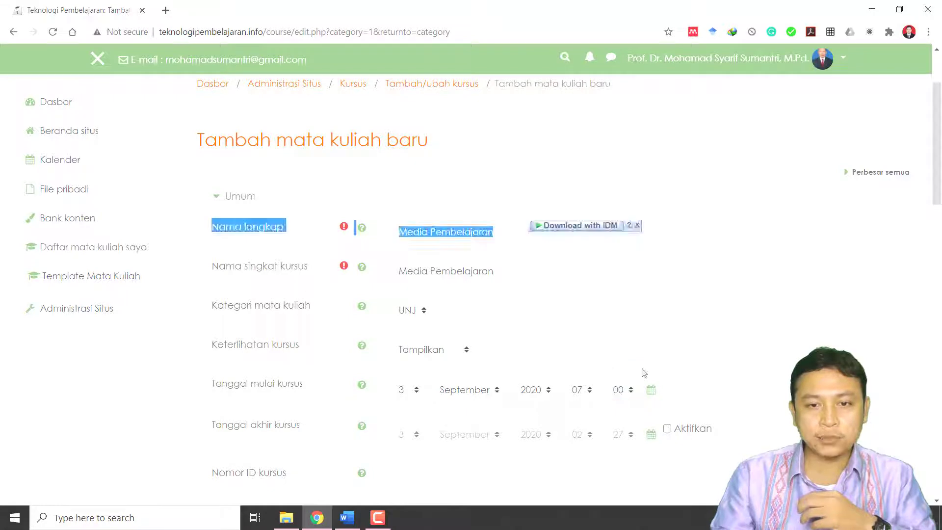
click(617, 388)
drag(635, 236, 635, 314)
click(617, 319)
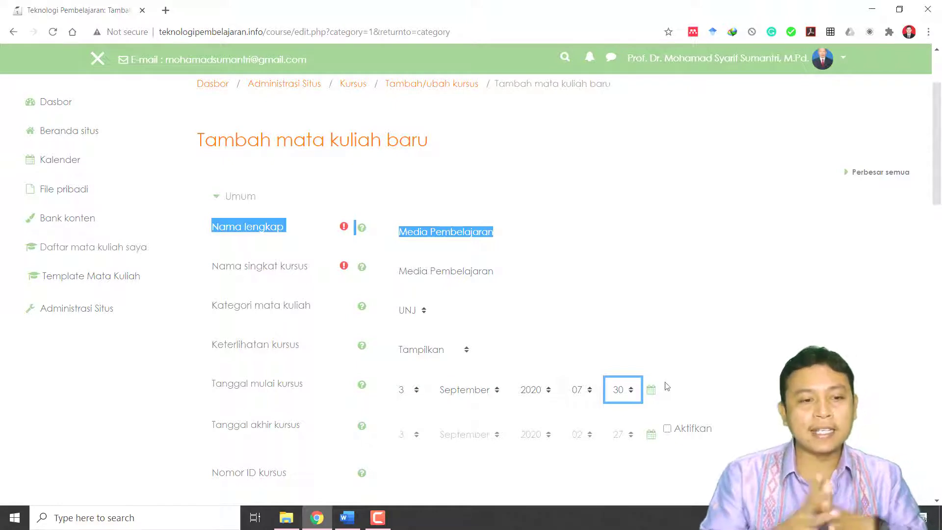
click(248, 439)
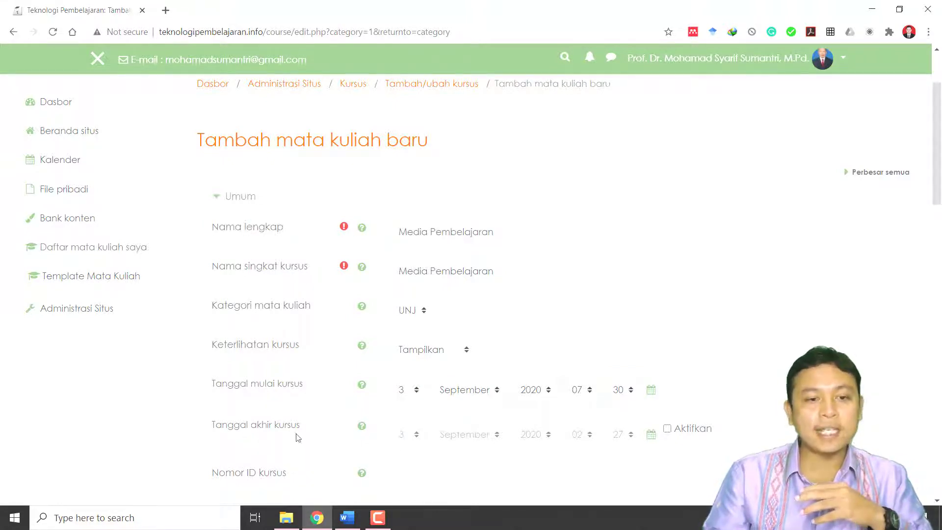
Try out an enabled course end date of 15 December 2020 and disable it again.
click(667, 429)
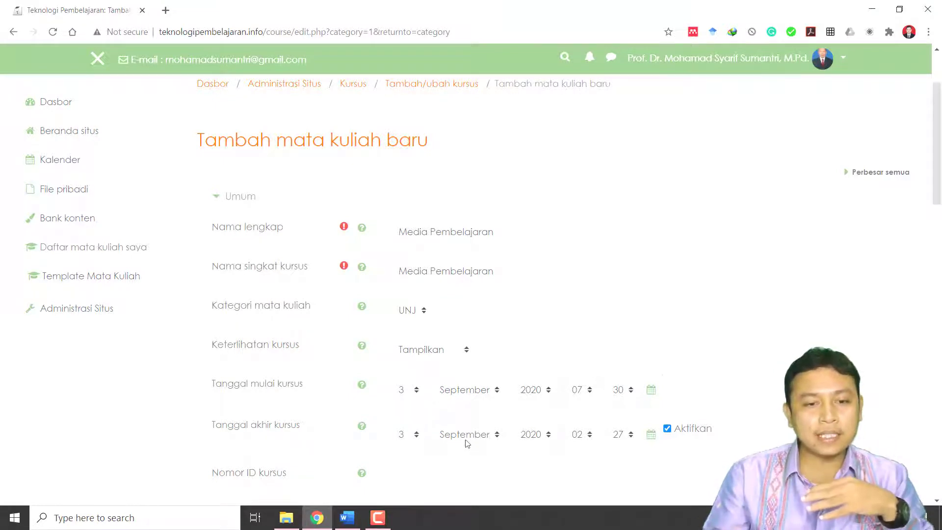
click(411, 434)
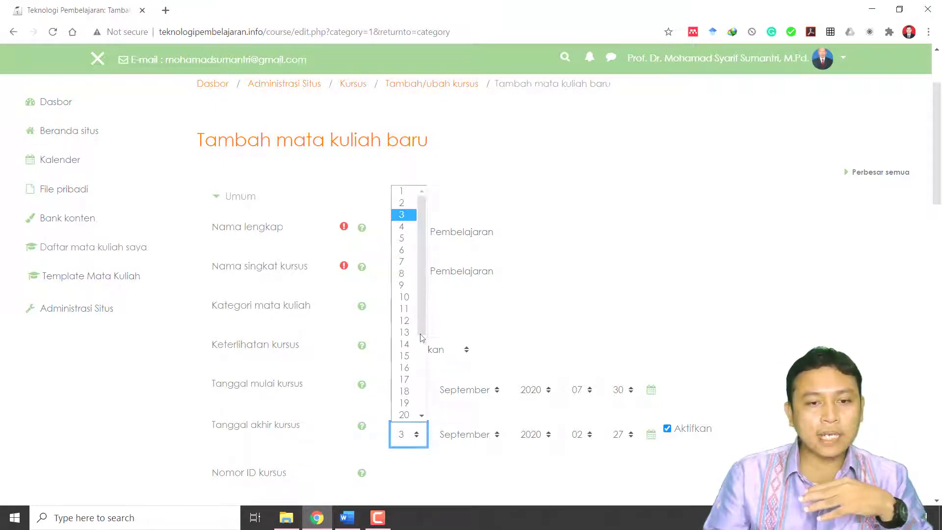
click(404, 356)
click(471, 435)
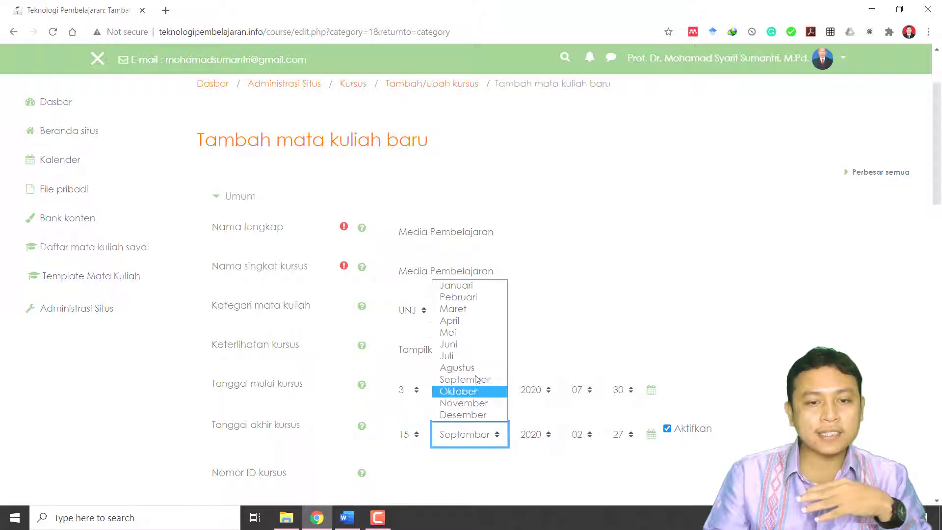
click(470, 416)
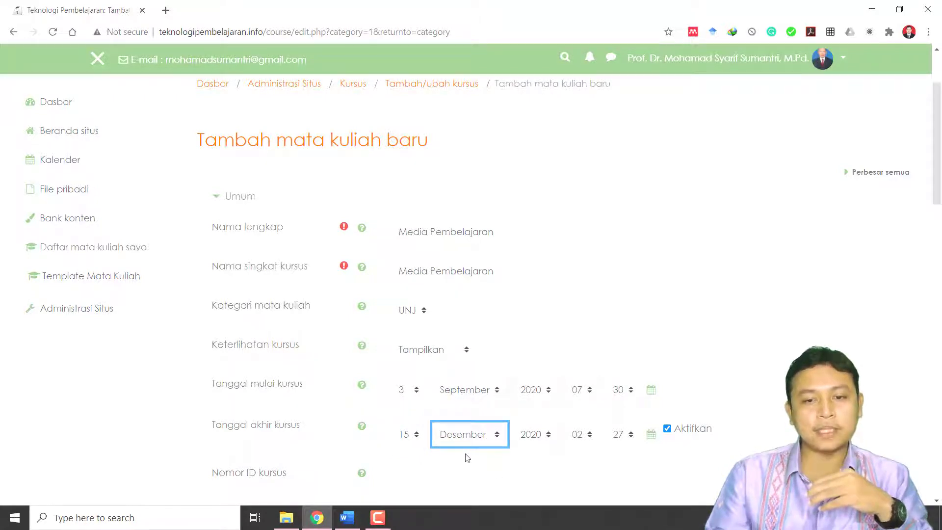
click(667, 429)
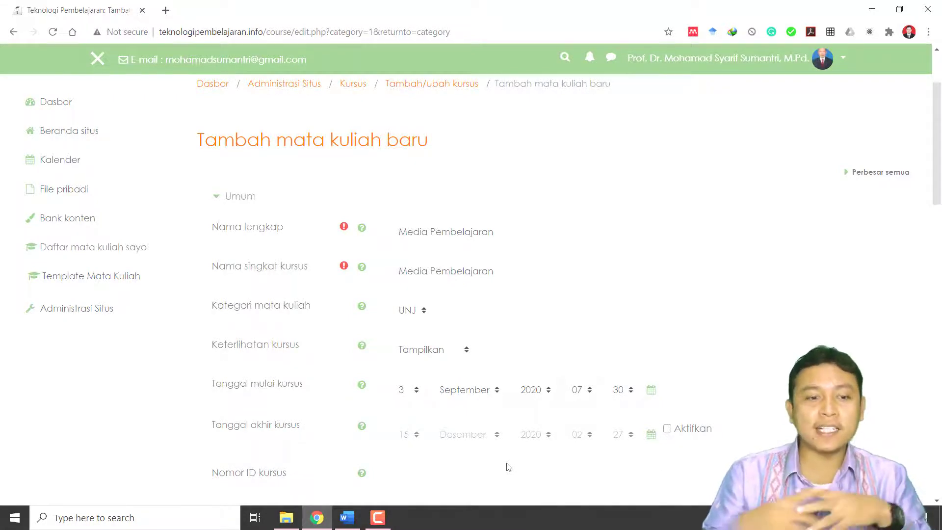
Switch to the RPS MEDIA PEMBELAJARAN document in Word and copy the whole Deskripsi Mata Kuliah paragraph.
scroll(508, 466, down, 3)
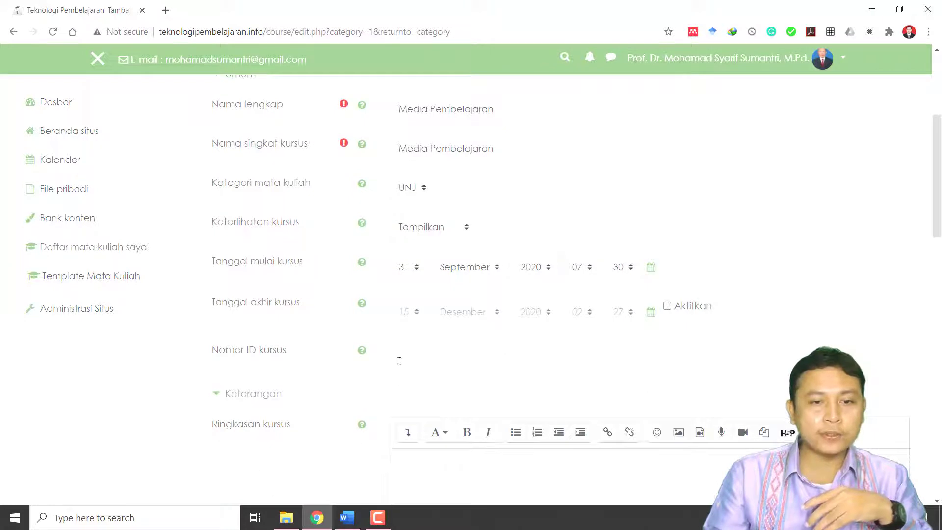
click(485, 362)
scroll(485, 362, down, 1)
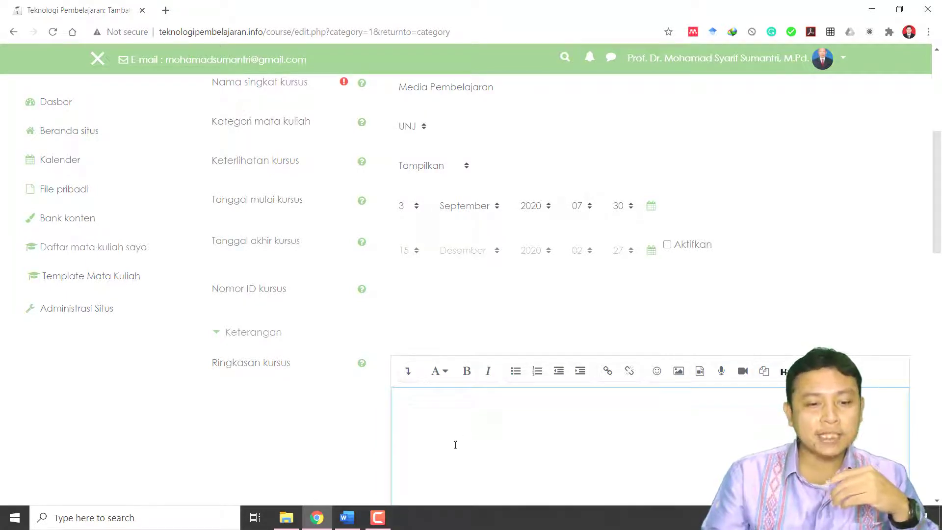
click(347, 517)
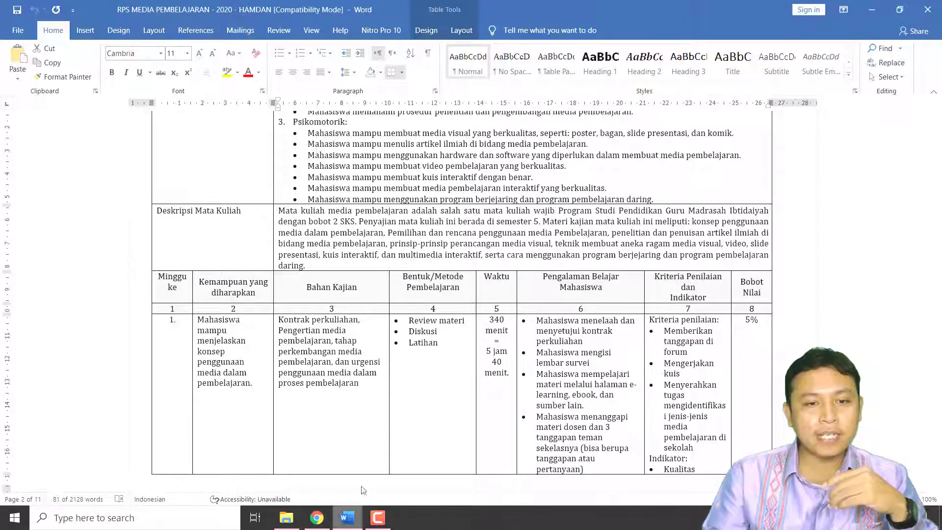
click(313, 265)
drag(313, 265, 280, 212)
right_click(289, 216)
click(329, 241)
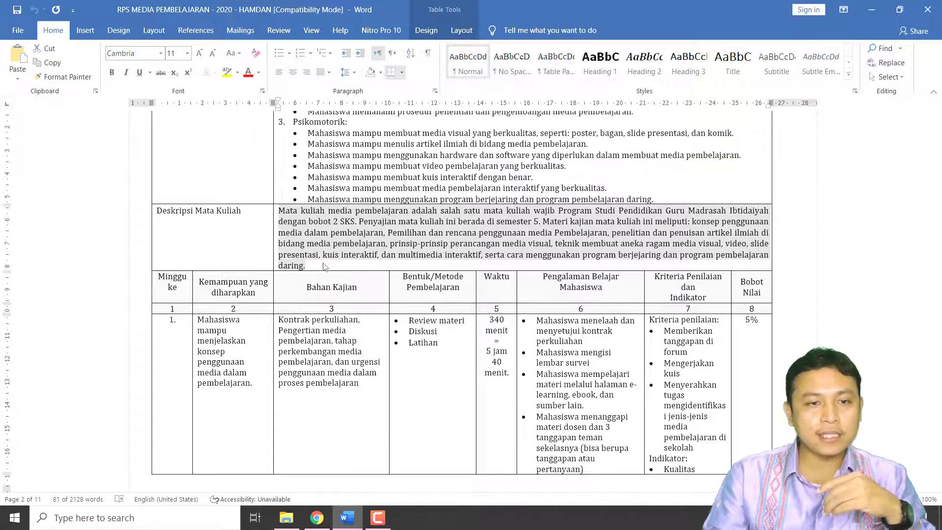
Return to the course form in Chrome and paste the copied description as the course summary.
click(316, 517)
right_click(417, 417)
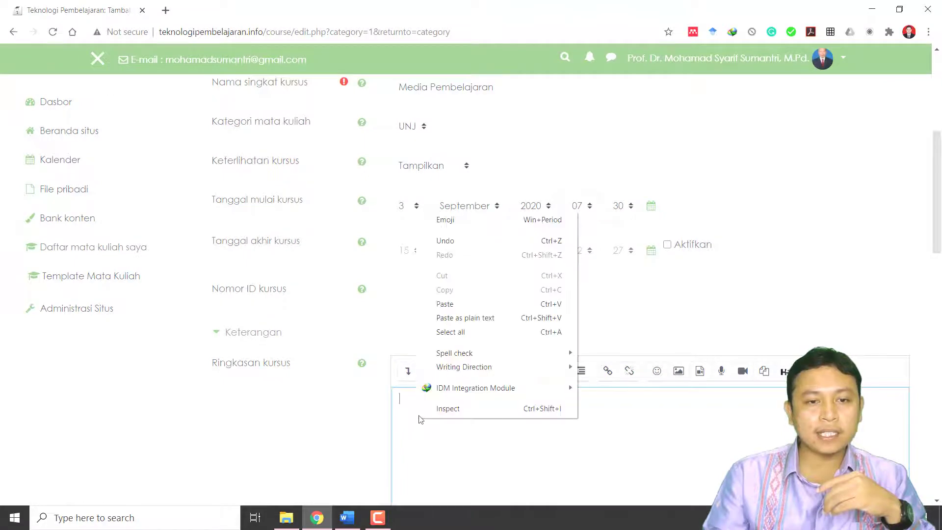
click(443, 303)
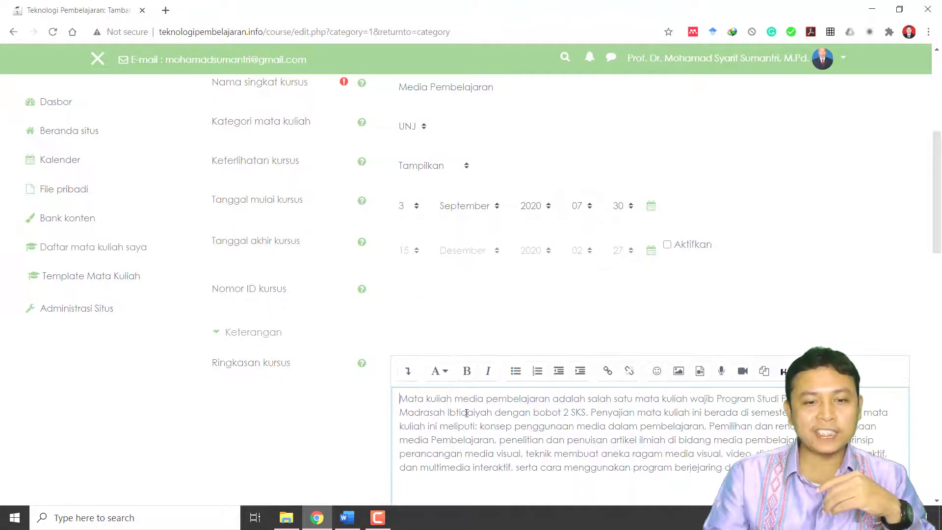
Upload the file Image 961 from the Workshop BL folder as the course summary image.
scroll(466, 412, down, 6)
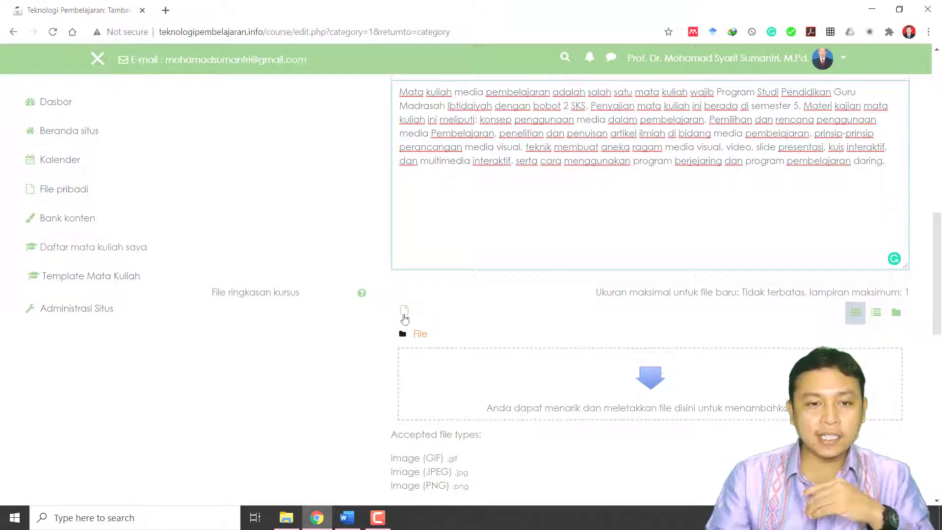
click(403, 312)
click(275, 237)
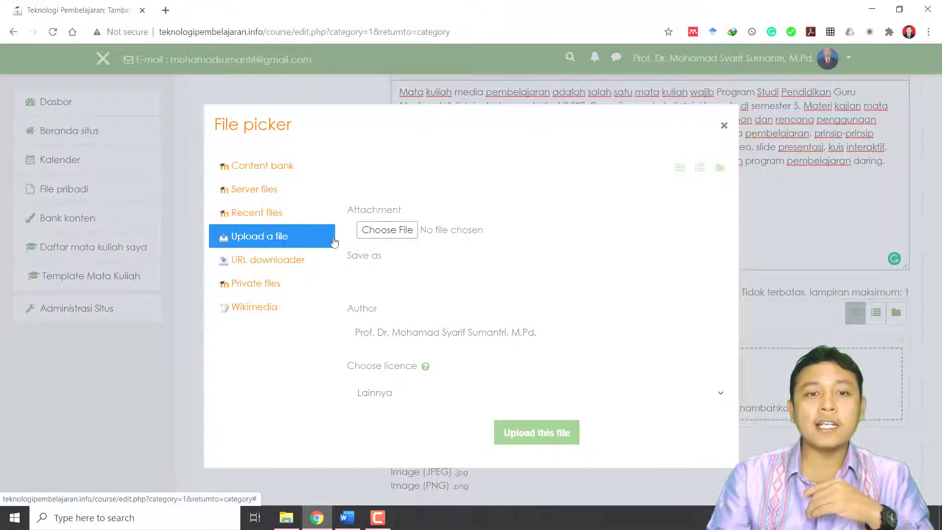
click(396, 236)
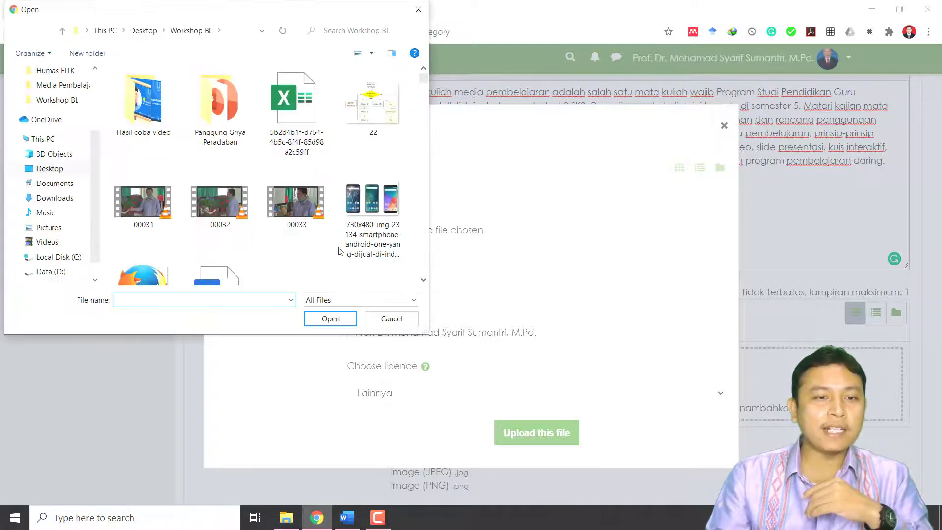
scroll(338, 251, down, 10)
scroll(338, 251, down, 3)
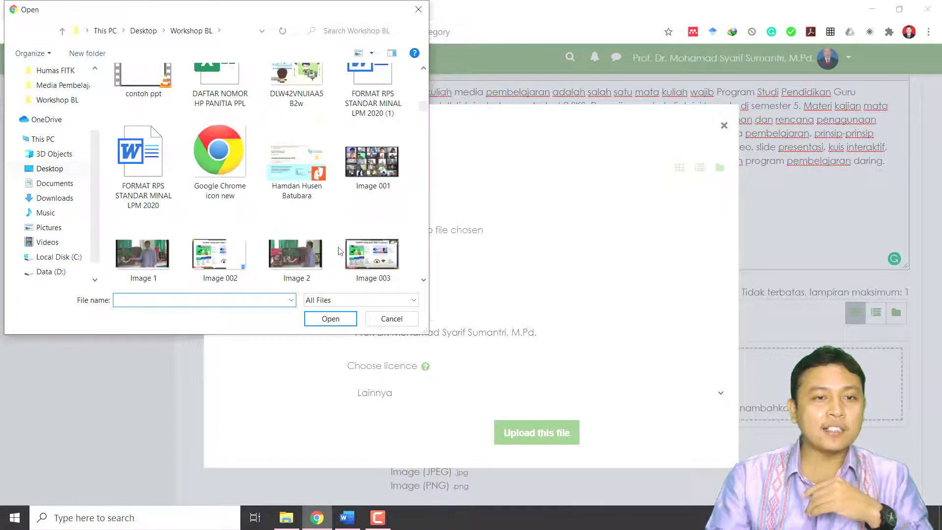
scroll(340, 252, up, 1)
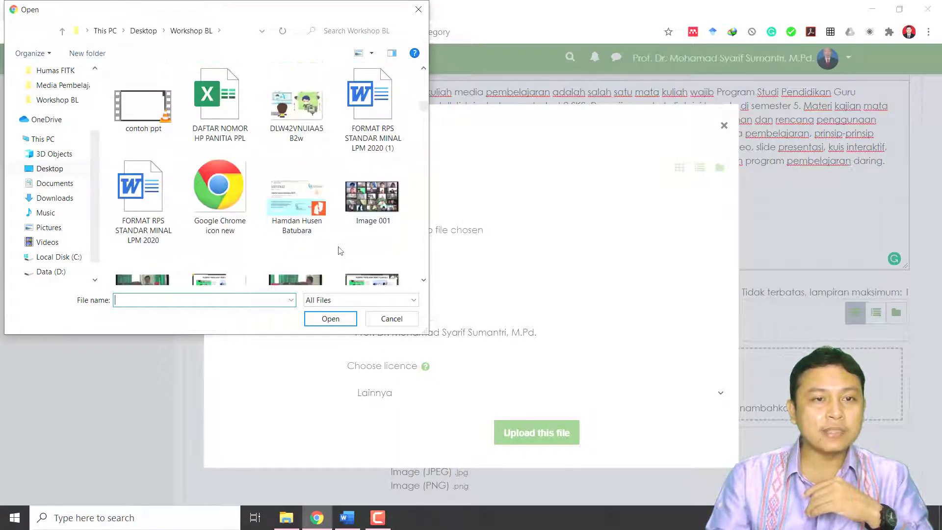
click(296, 121)
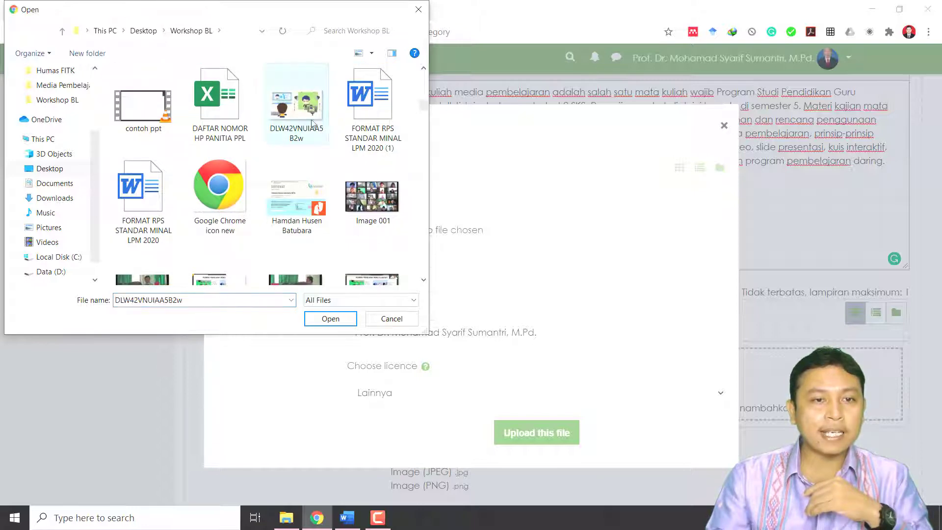
scroll(269, 201, down, 20)
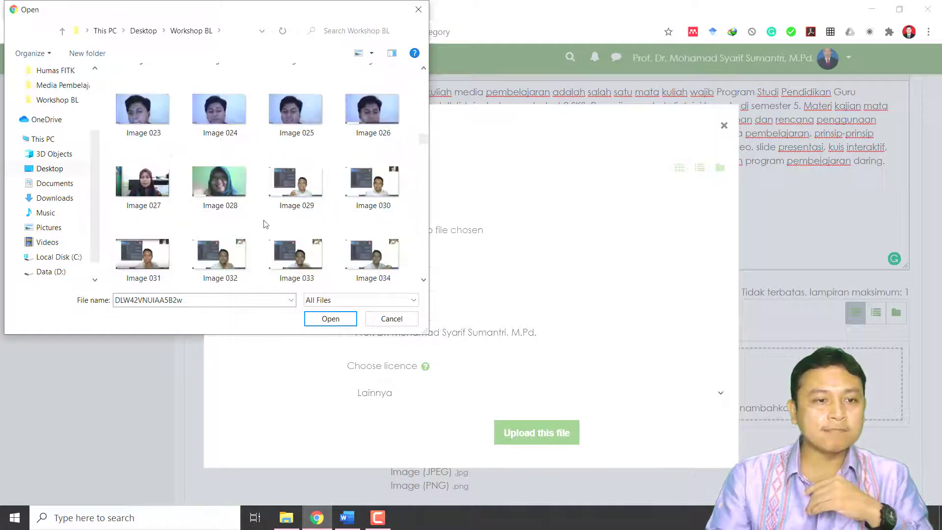
scroll(265, 228, down, 15)
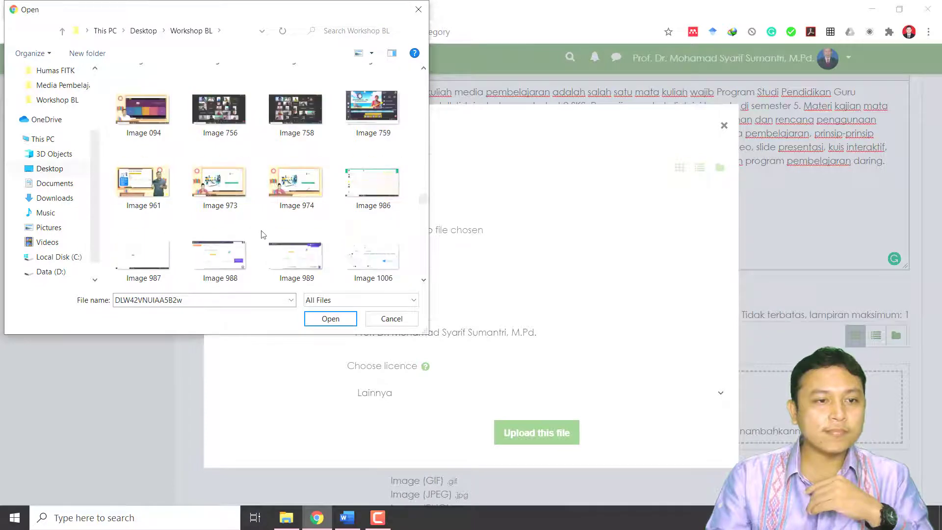
click(161, 203)
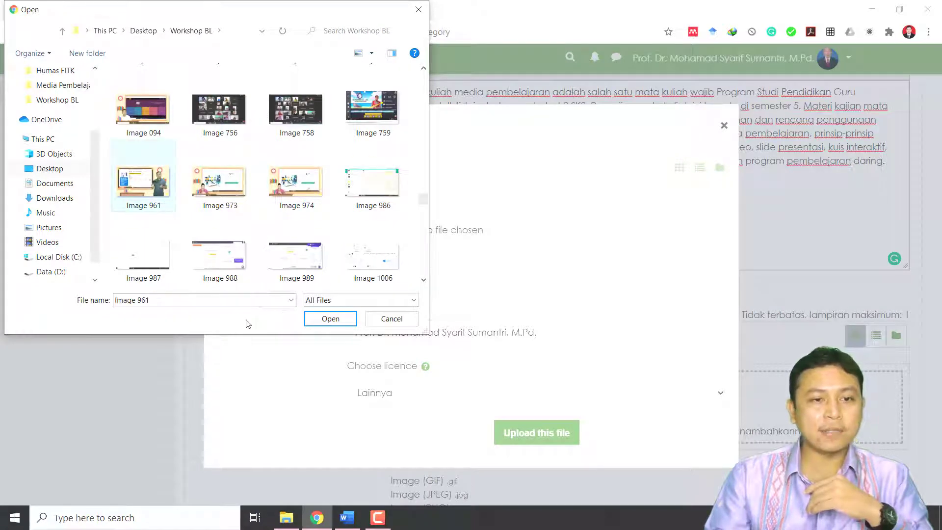
click(330, 318)
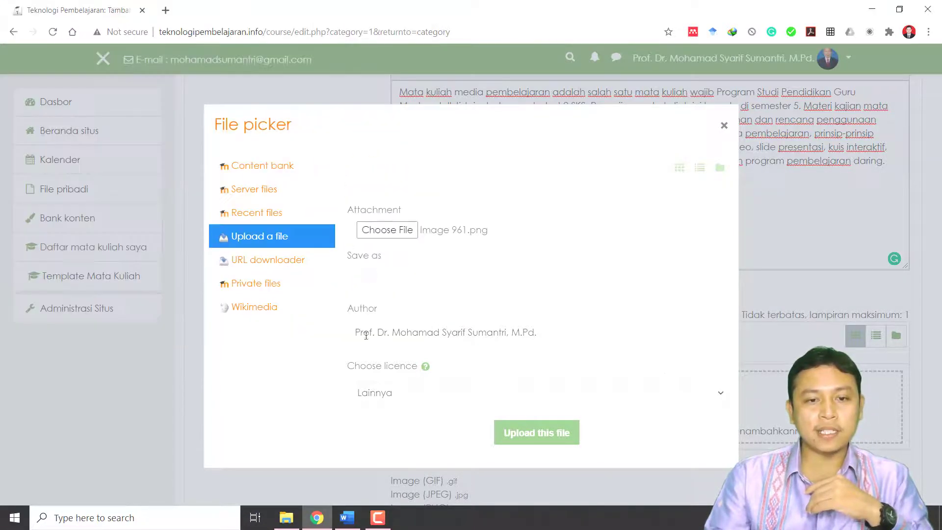
click(536, 433)
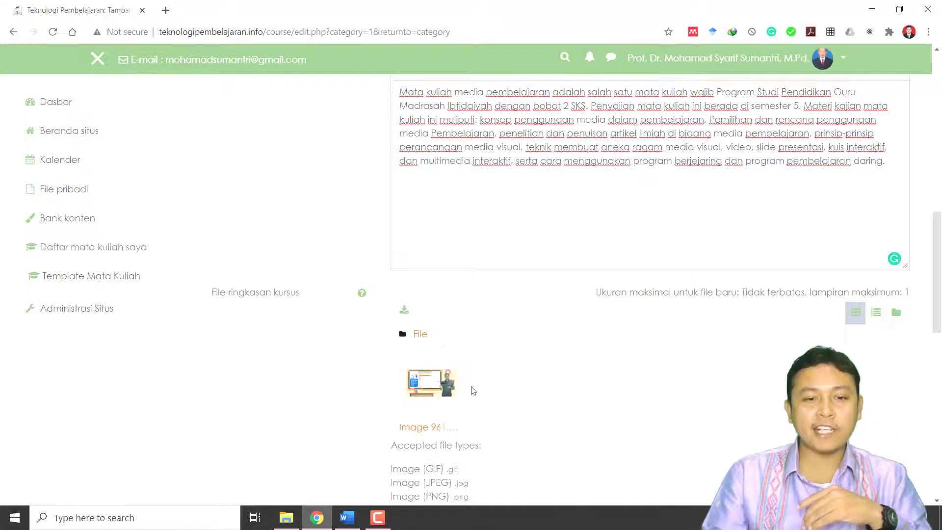
Expand the Format kursus section and set the course format to "format Topik".
scroll(473, 402, down, 4)
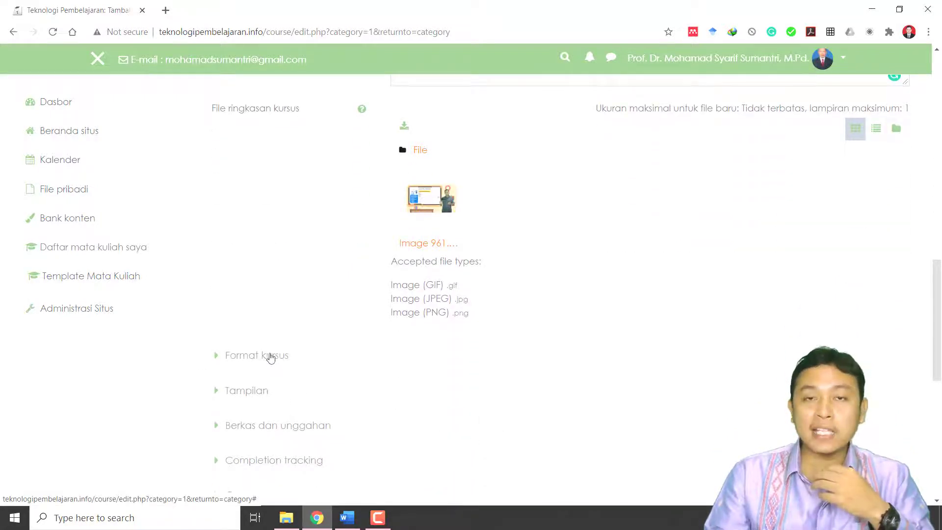
click(269, 357)
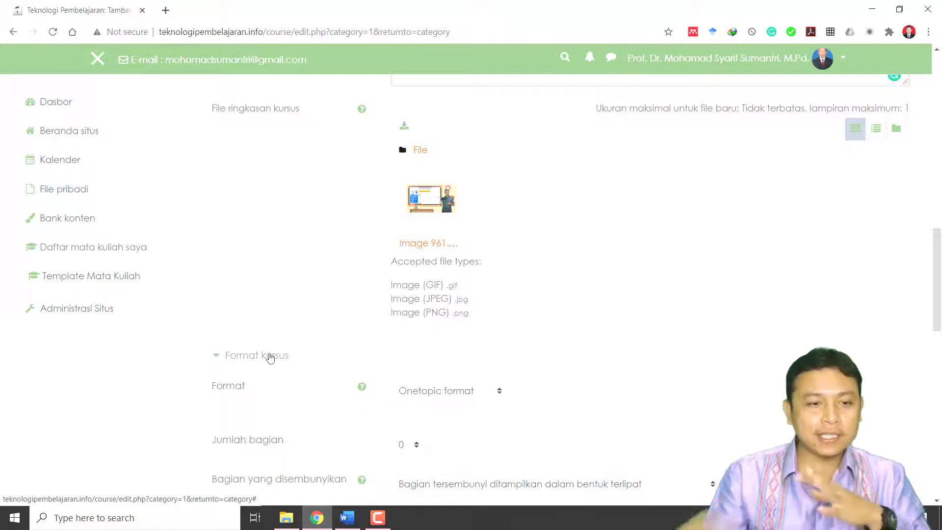
click(269, 356)
click(269, 357)
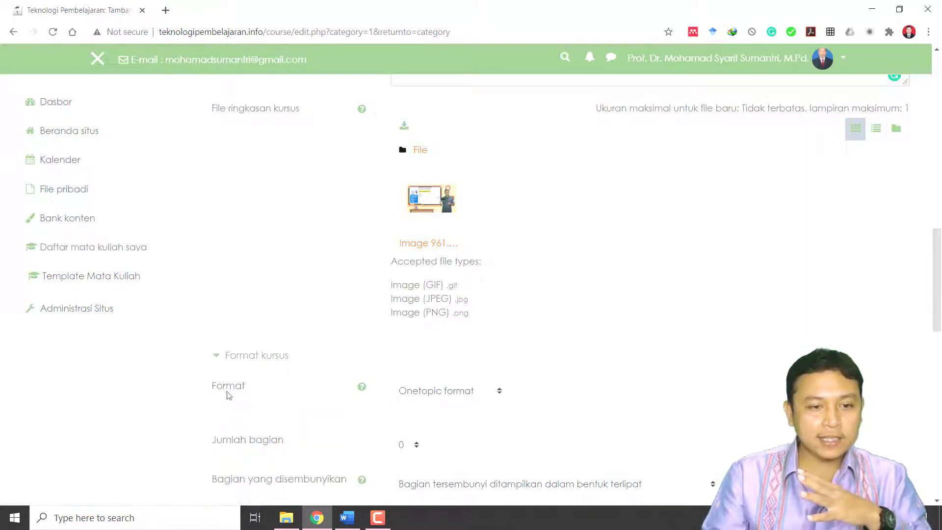
click(472, 395)
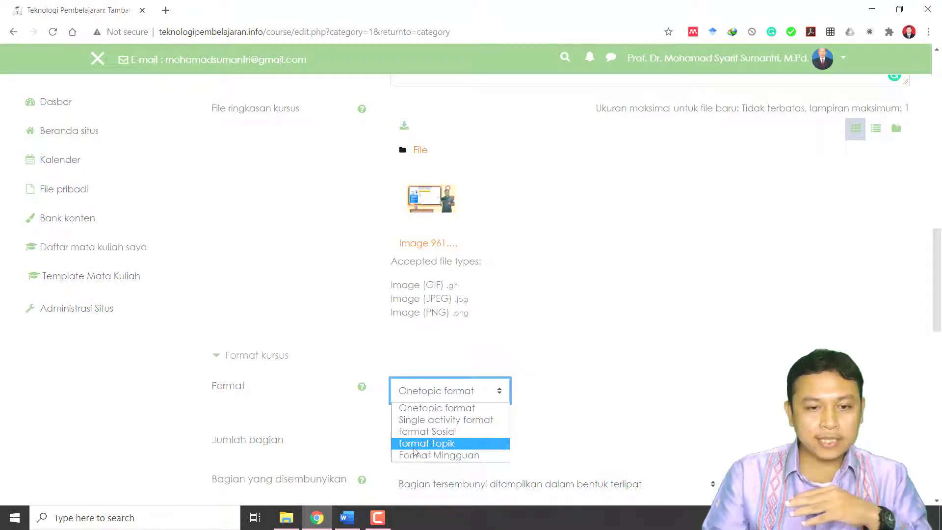
click(449, 443)
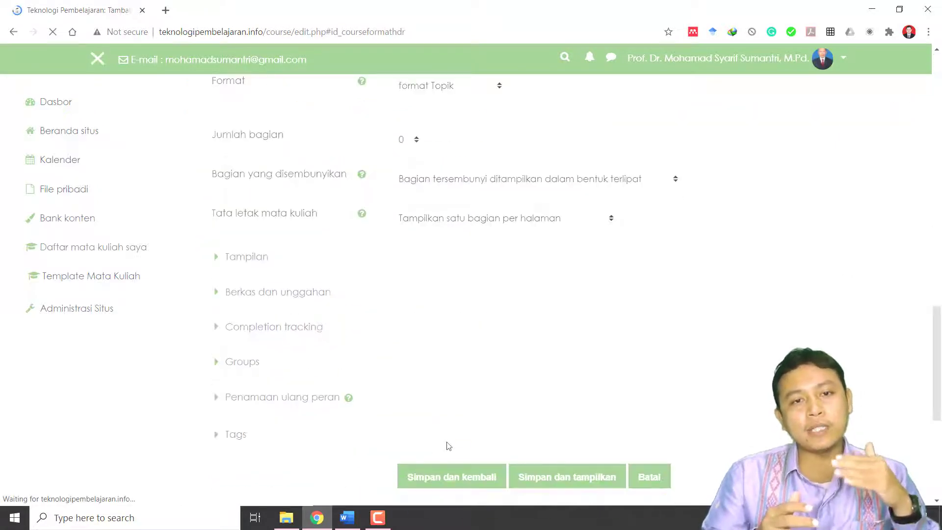
Switch the course format to "Format Mingguan".
scroll(449, 445, up, 5)
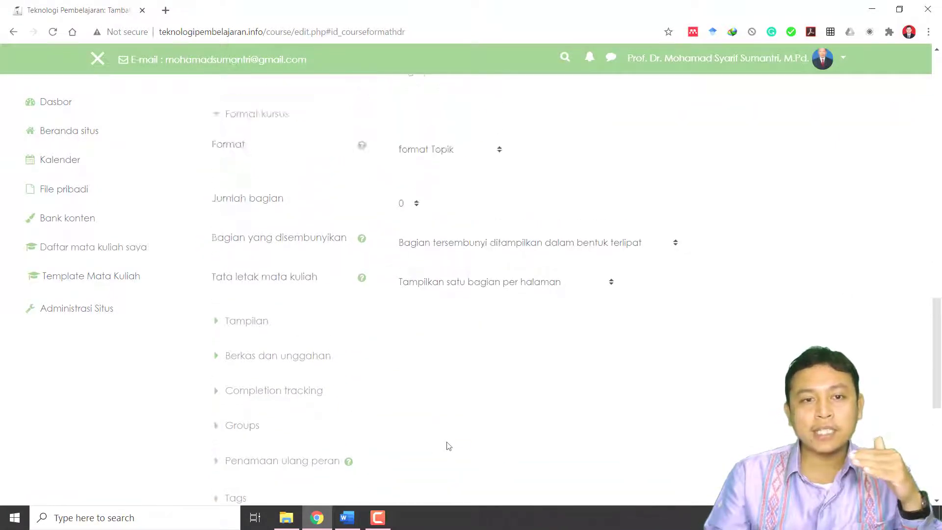
click(439, 336)
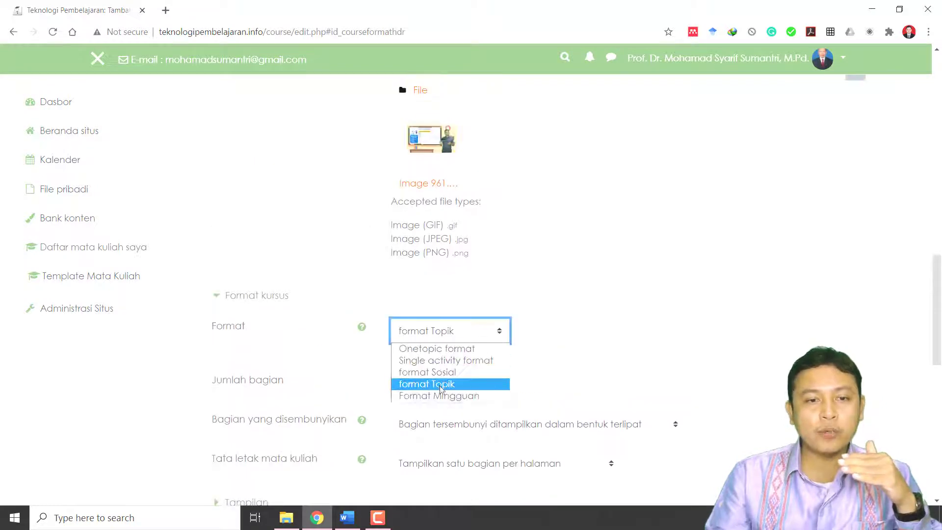
click(439, 395)
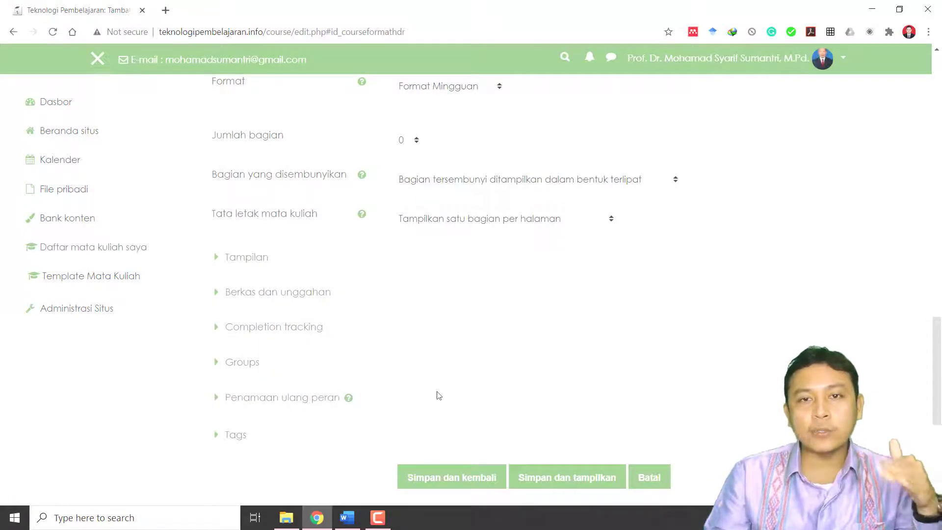
Set the number of course sections (Jumlah bagian) to 16.
scroll(427, 412, up, 3)
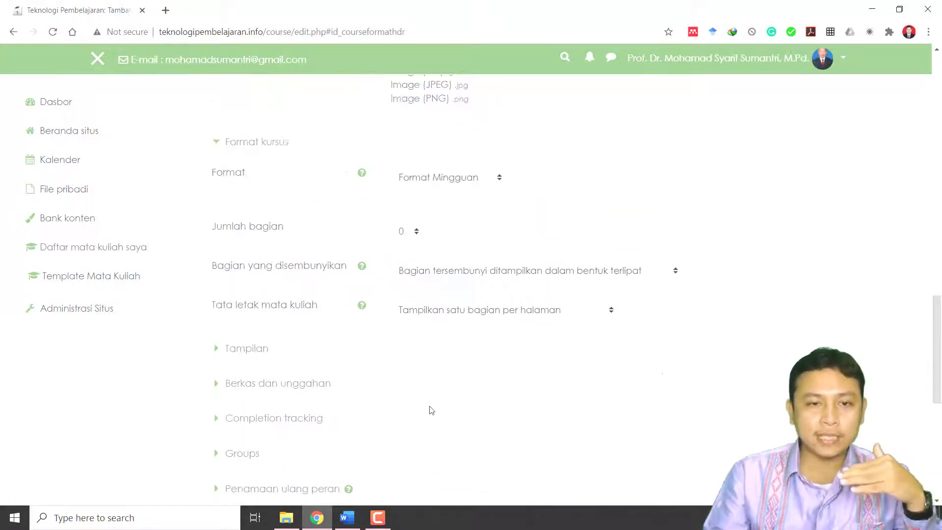
scroll(427, 253, up, 3)
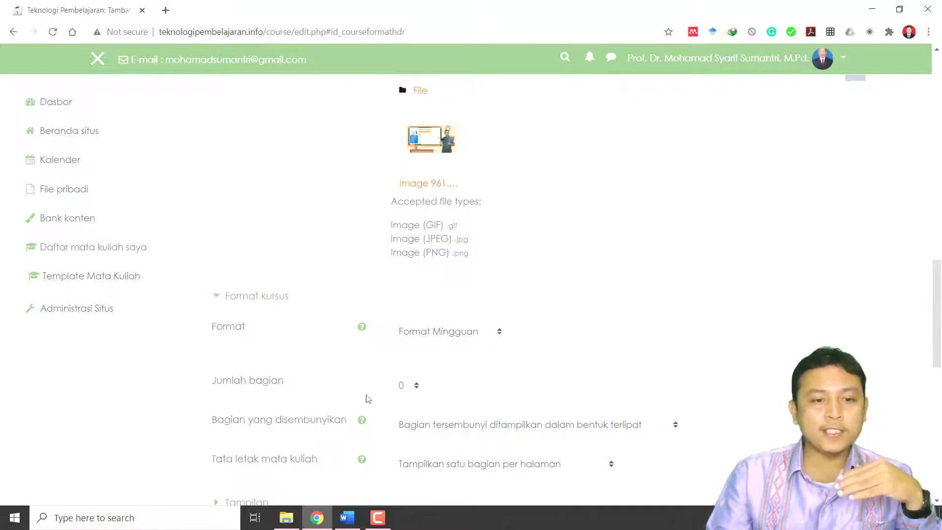
click(418, 388)
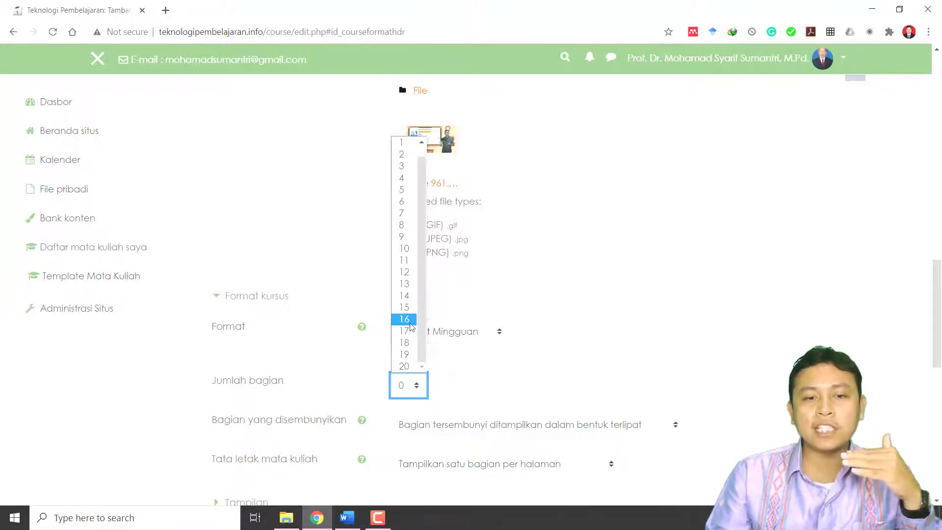
click(410, 319)
click(412, 387)
click(431, 354)
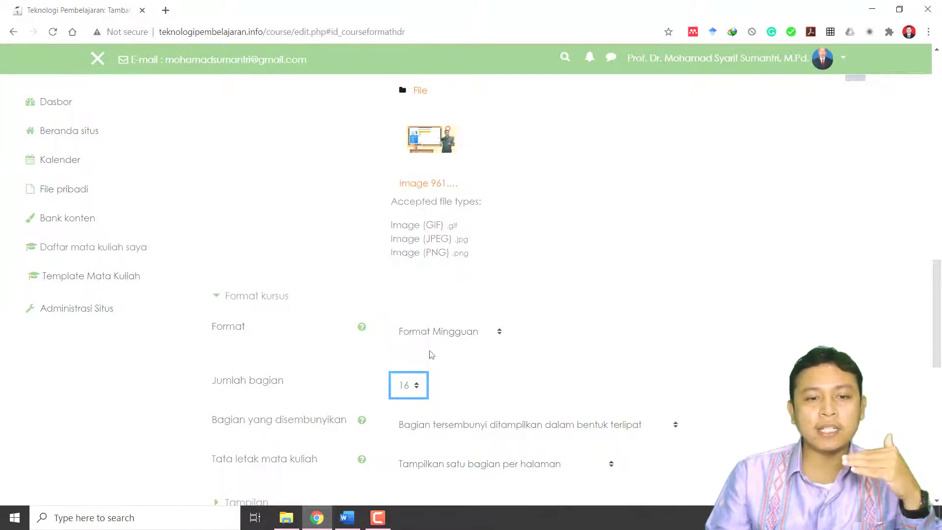
Keep hidden sections on "Bagian tersembunyi ditampilkan dalam bentuk terlipat" and set the course layout to "Tampilkan semua bagian pada satu halaman".
scroll(436, 381, down, 1)
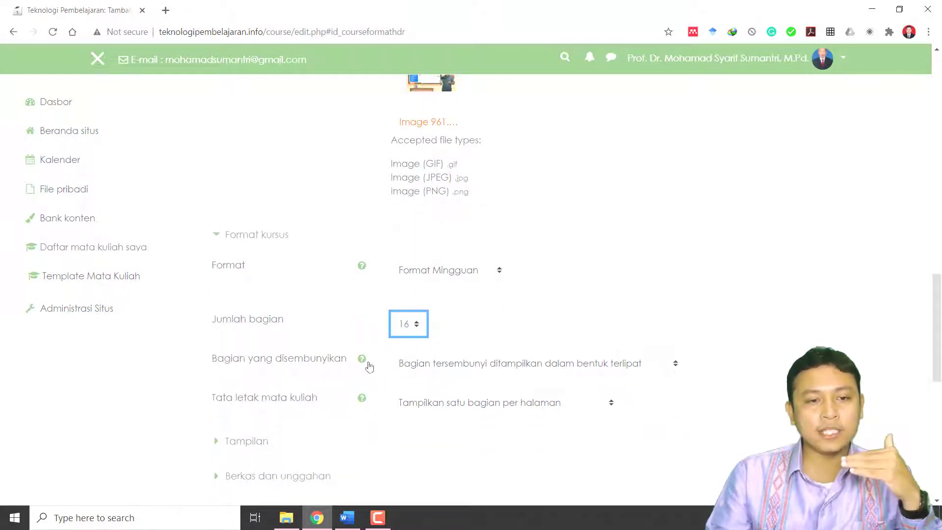
click(497, 374)
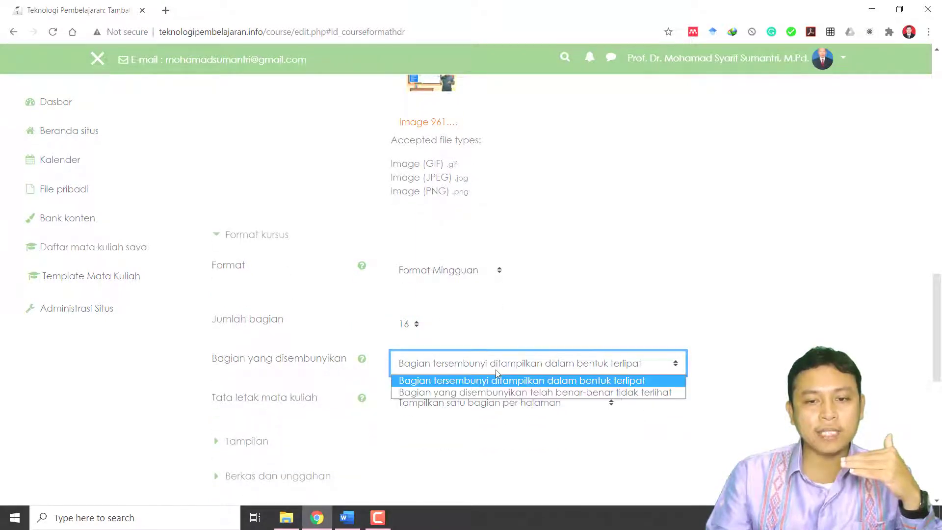
click(496, 371)
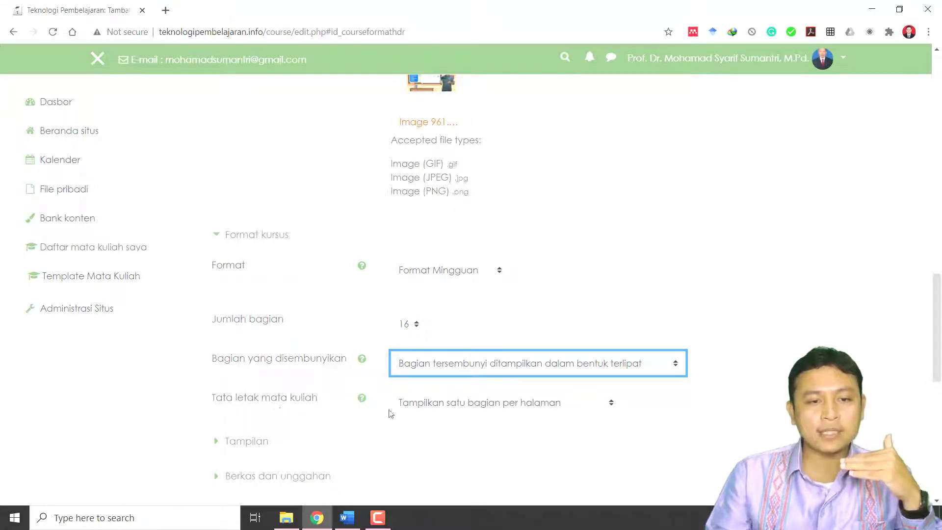
click(466, 415)
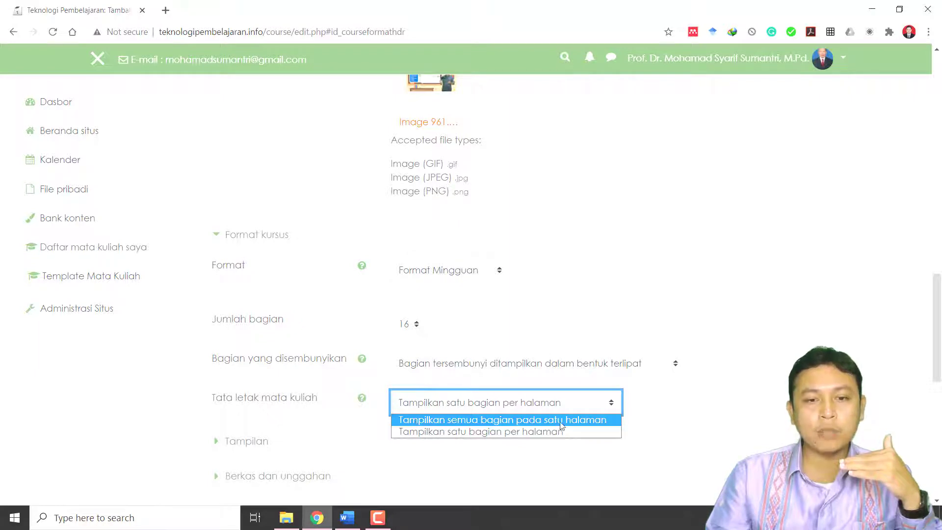
click(575, 421)
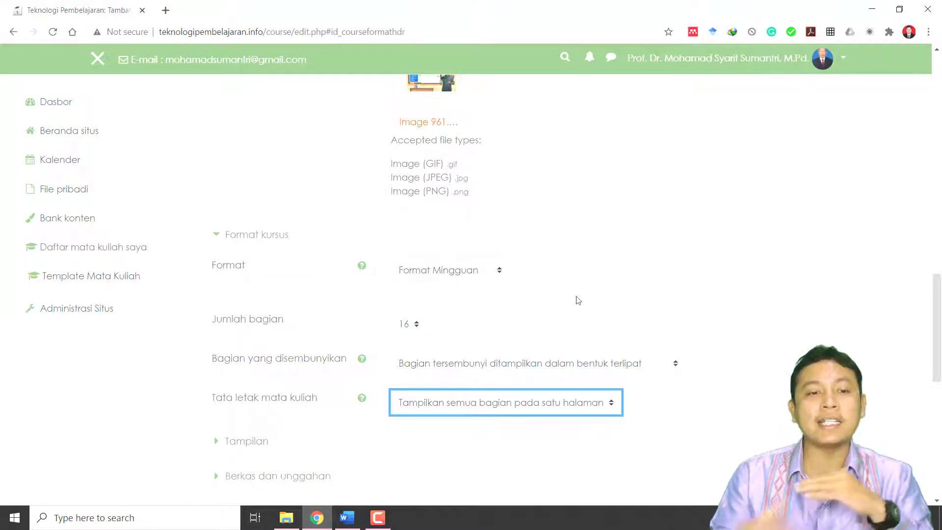
Expand the Tampilan section and set the forced language (Pemaksaan bahasa) to Indonesian (id).
scroll(279, 437, down, 1)
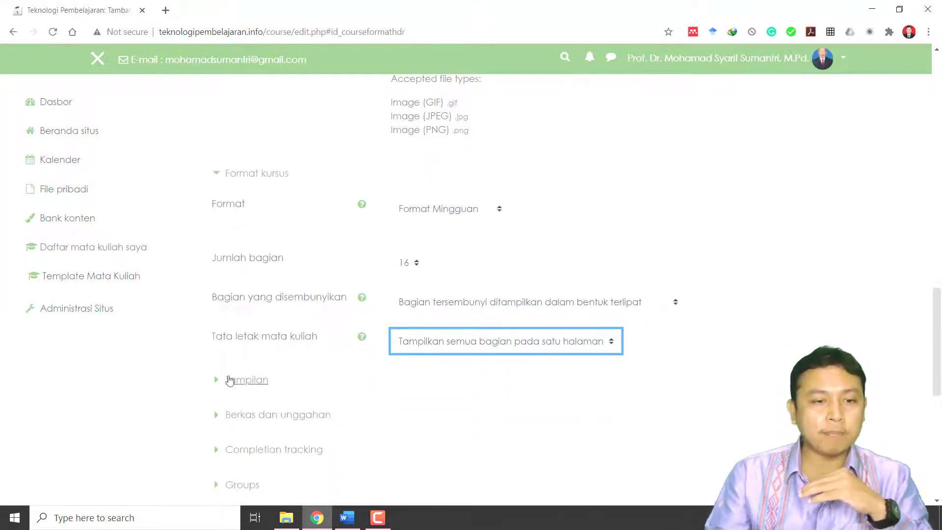
click(231, 380)
scroll(245, 383, down, 1)
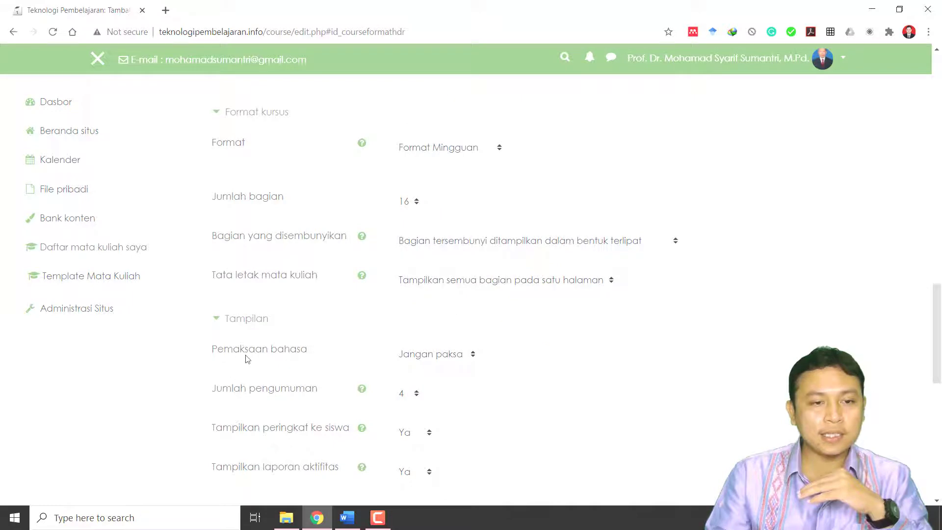
click(447, 355)
click(425, 395)
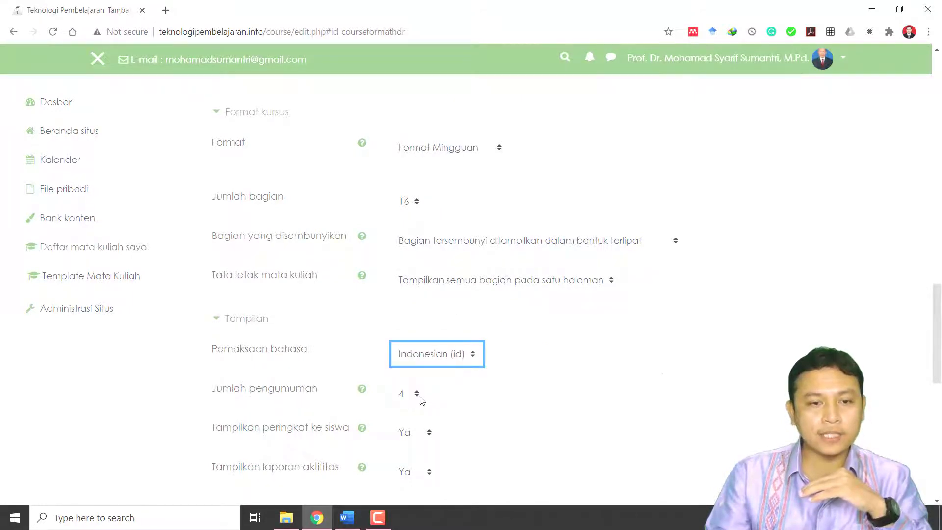
Expand the Berkas dan unggahan section and set the maximum upload size (Ukuran upload maksimum) to 128Mb.
scroll(342, 412, down, 1)
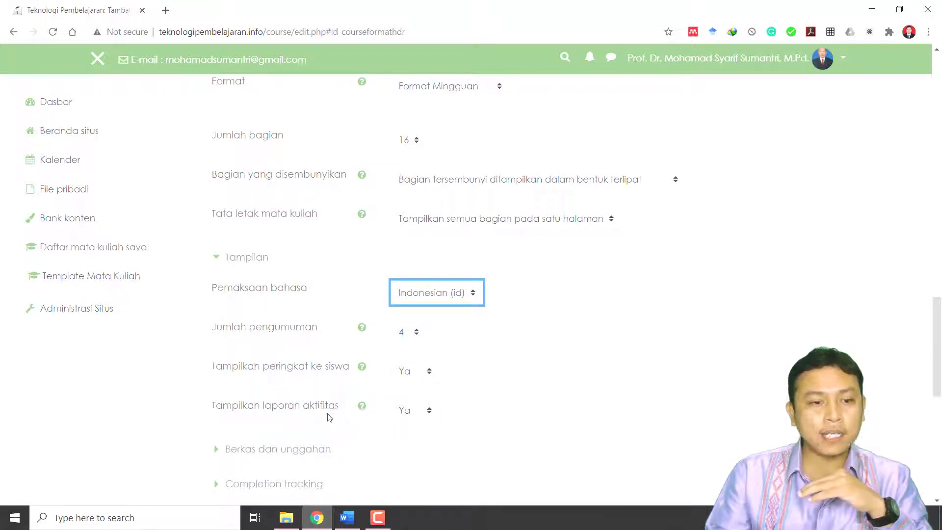
scroll(413, 420, down, 1)
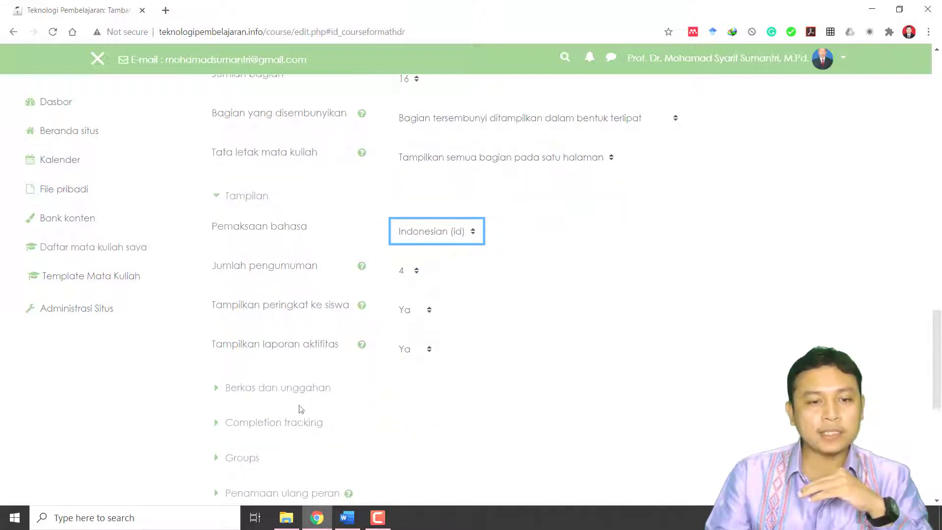
click(264, 395)
scroll(261, 403, down, 1)
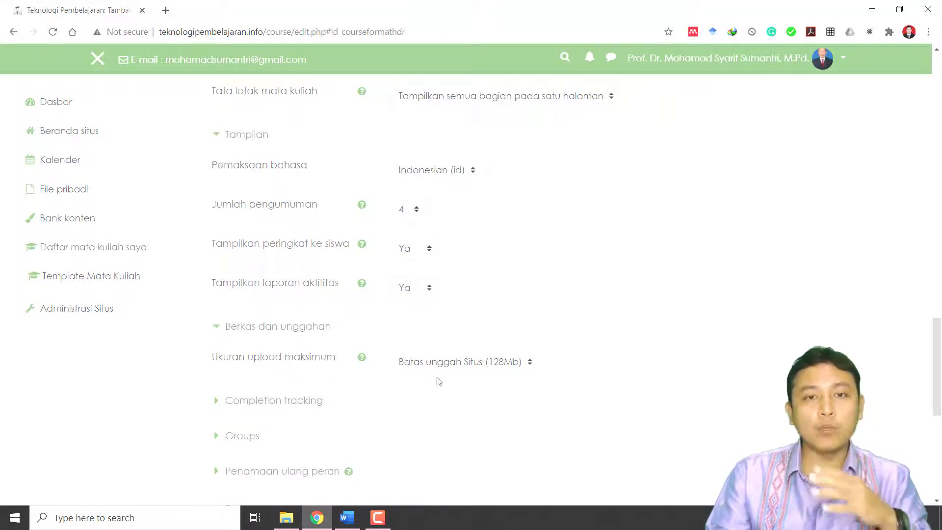
click(458, 372)
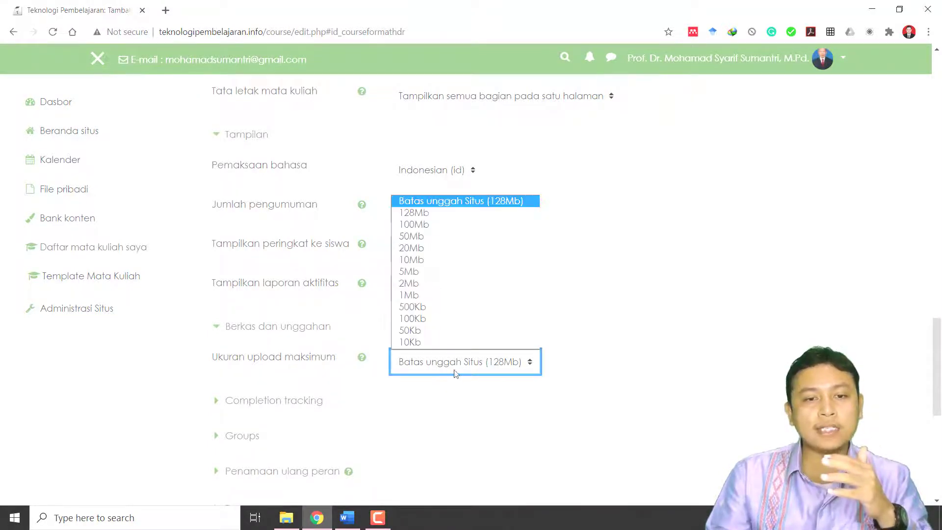
click(436, 216)
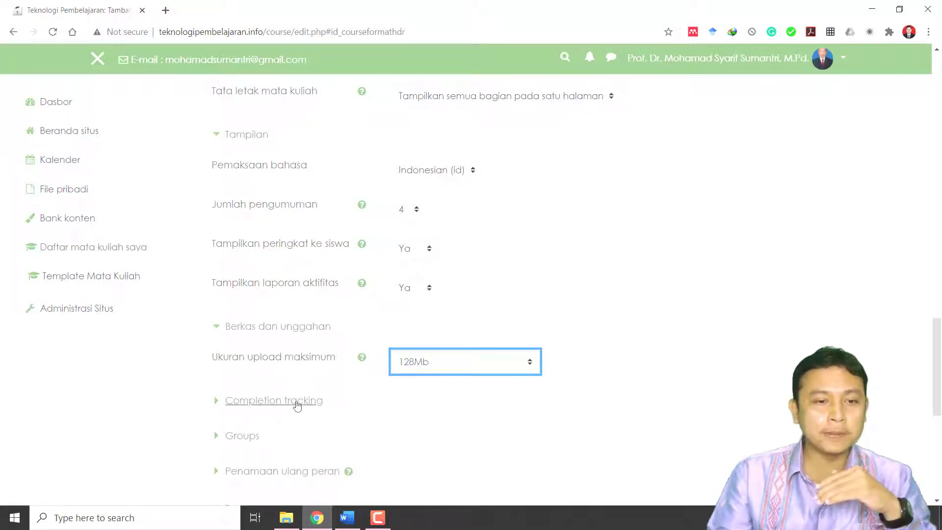
Expand the Completion tracking and Groups sections, keeping completion tracking on "Ya" and the group mode on "No groups".
click(245, 407)
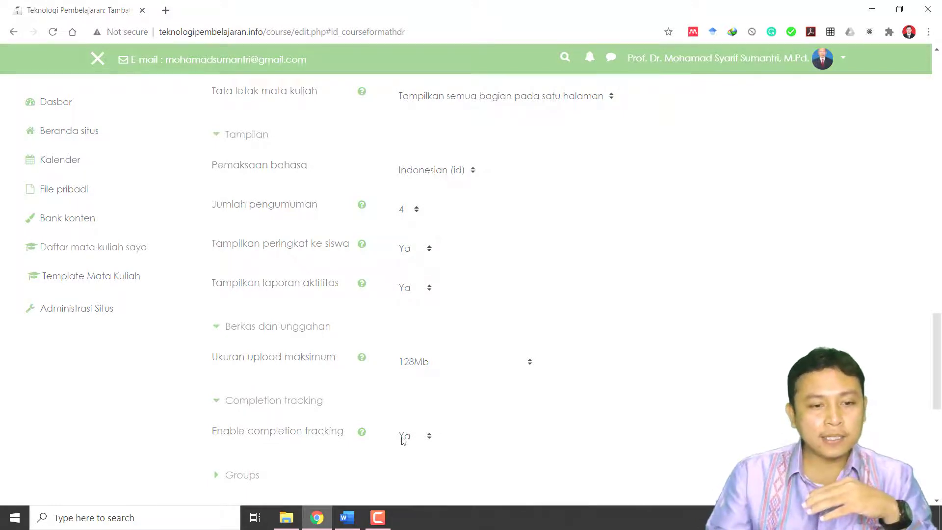
scroll(403, 440, down, 3)
click(236, 353)
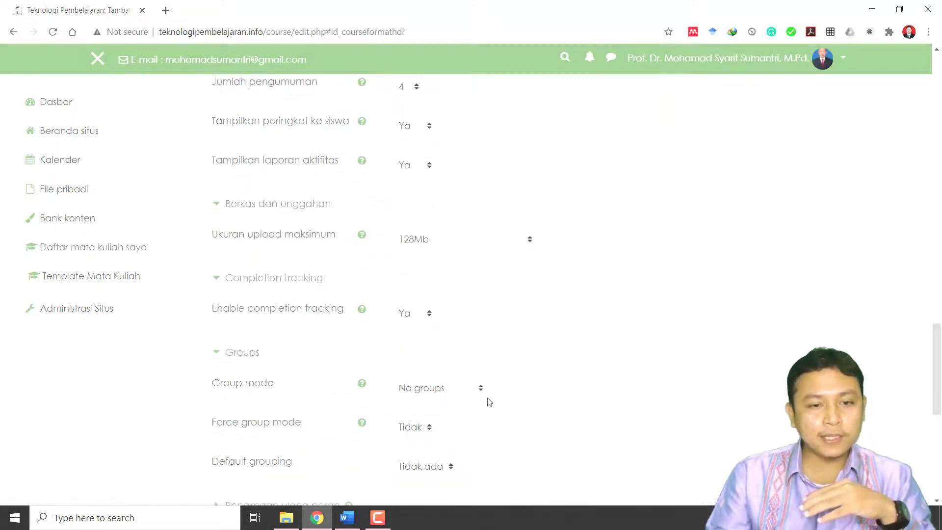
scroll(343, 445, down, 3)
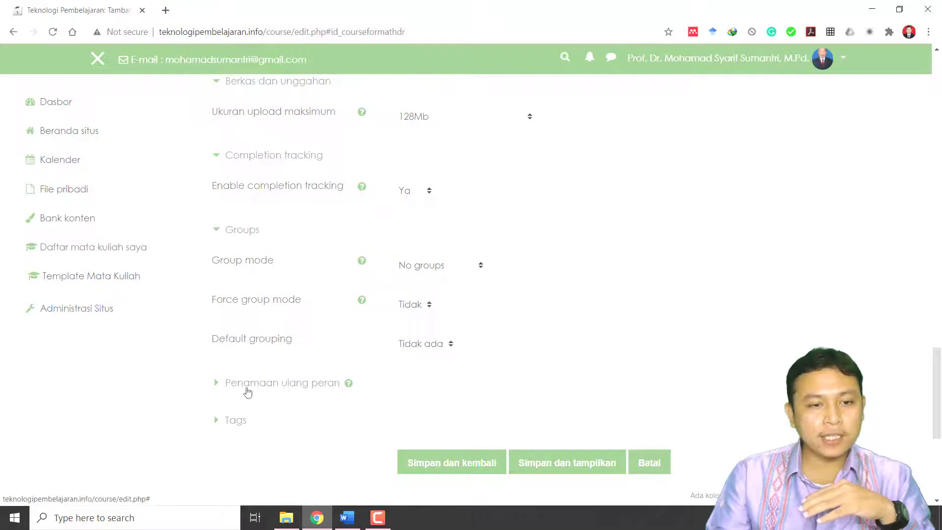
Expand Penamaan ulang peran and rename the role 'Pengajar' to "Dosen" and 'Siswa' to "Mahasiswa".
click(248, 390)
click(248, 390)
click(248, 388)
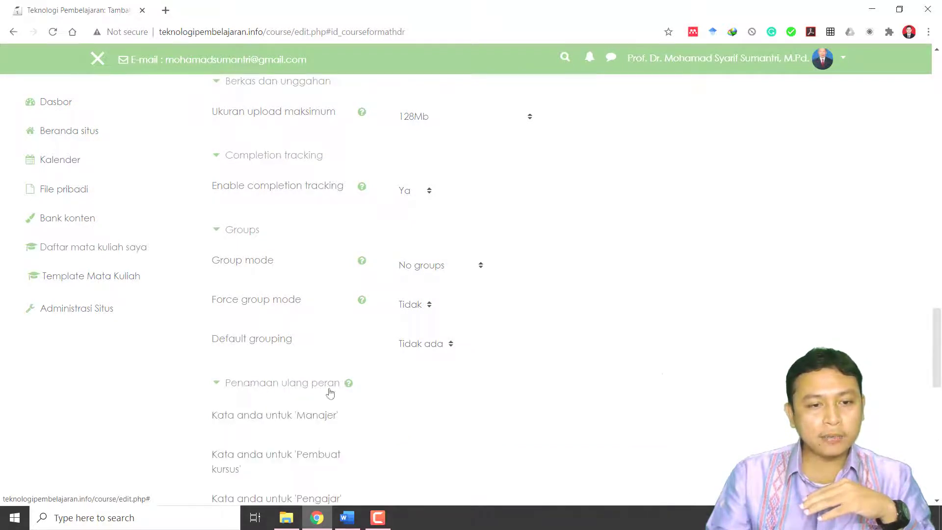
scroll(347, 418, down, 3)
scroll(414, 368, down, 1)
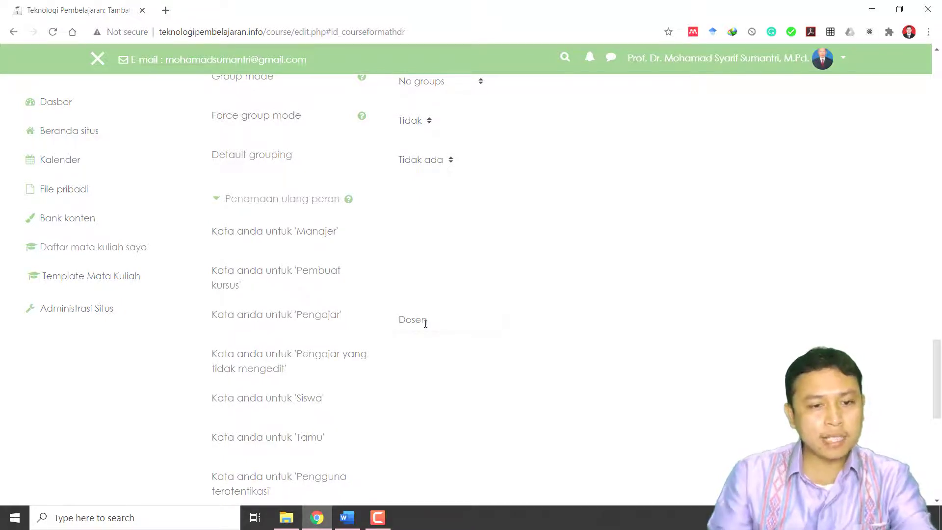
click(425, 323)
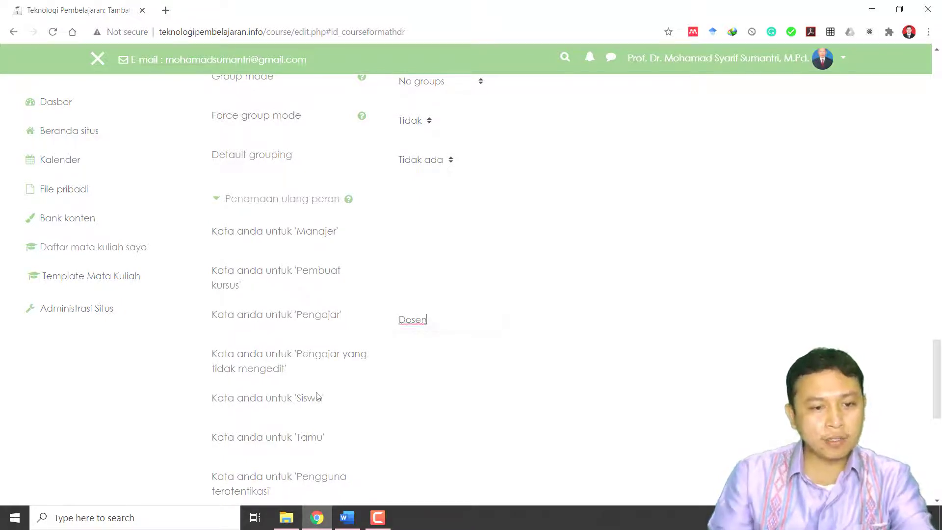
click(415, 410)
text(Mahasiswa)
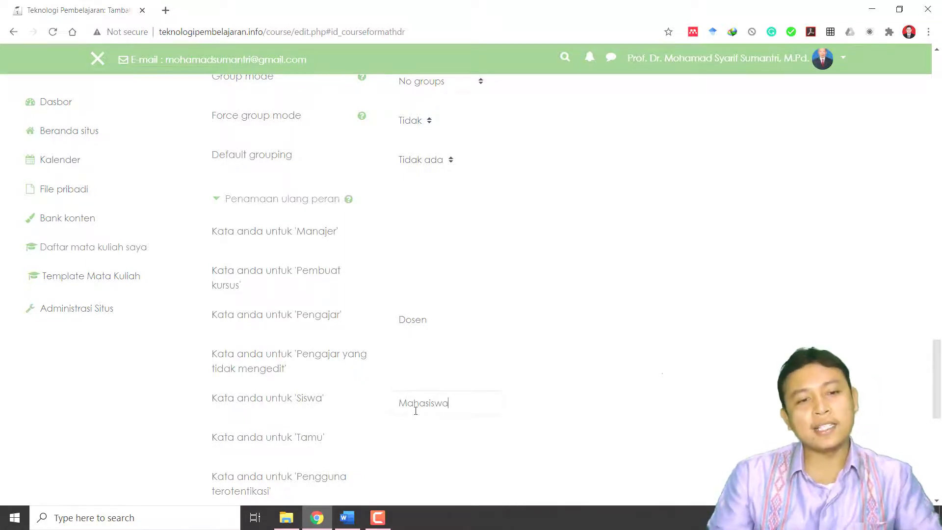
click(418, 322)
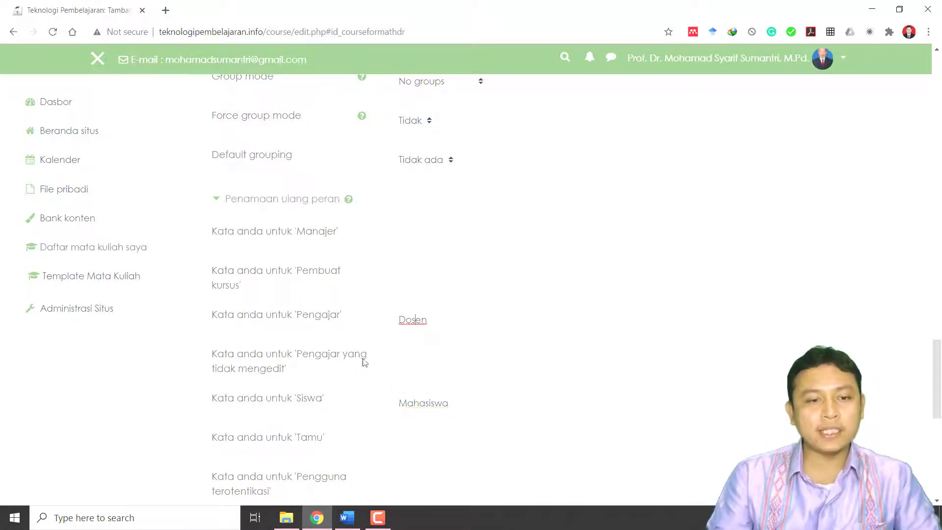
double_click(302, 396)
click(425, 400)
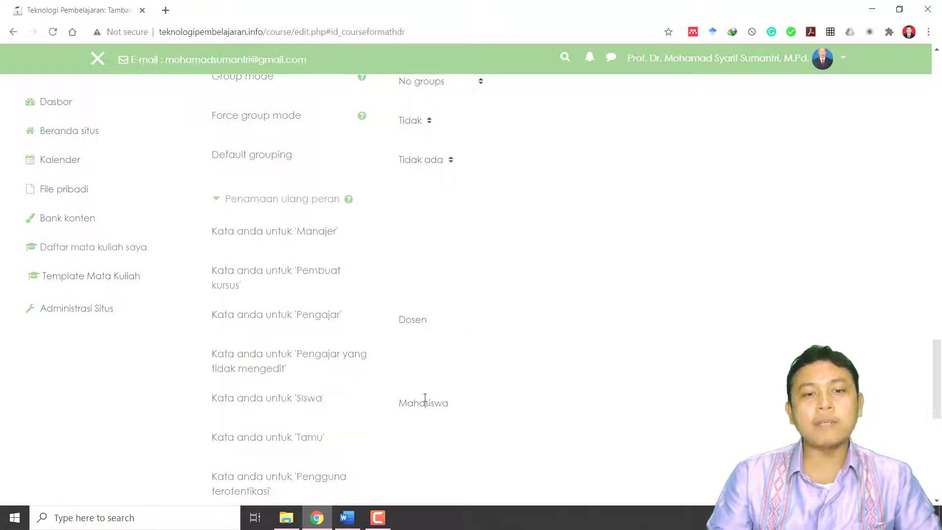
Expand the Tags section, leave the tags empty, and save the new course, returning to the course list.
scroll(594, 387, down, 5)
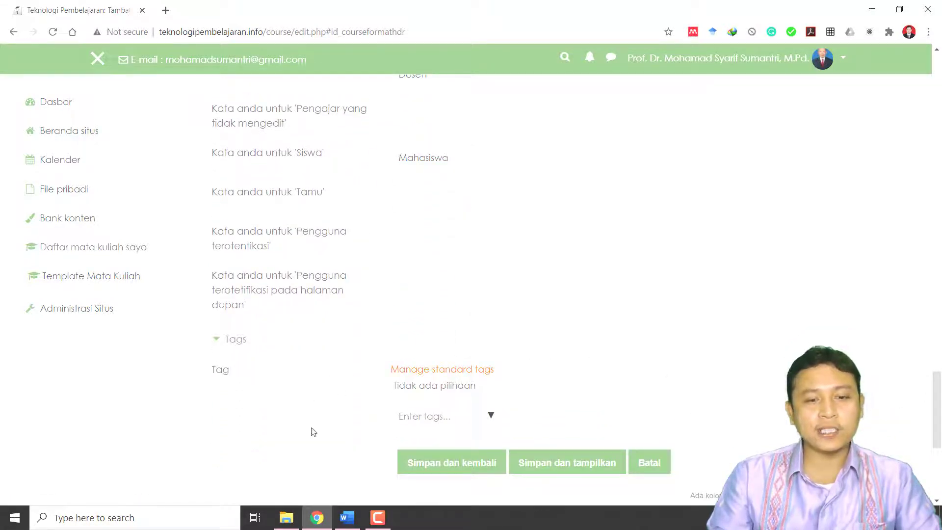
scroll(512, 493, down, 1)
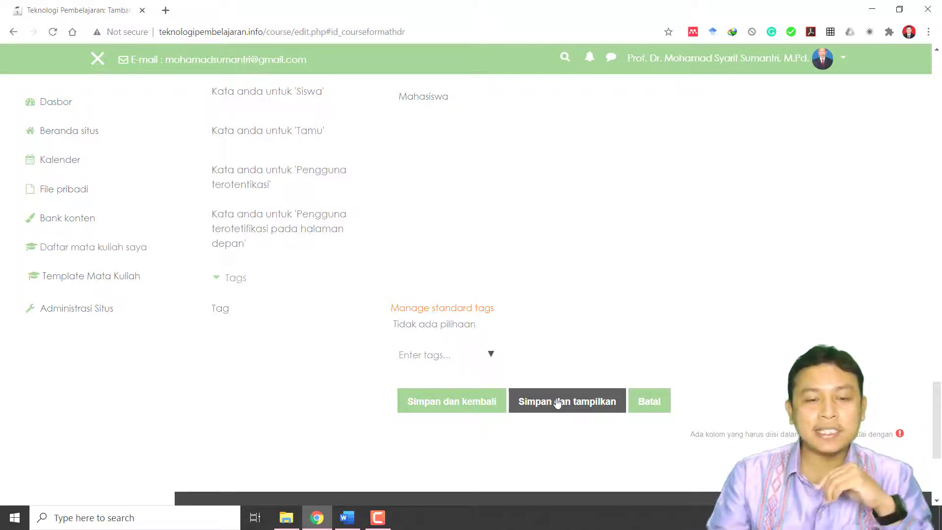
click(455, 407)
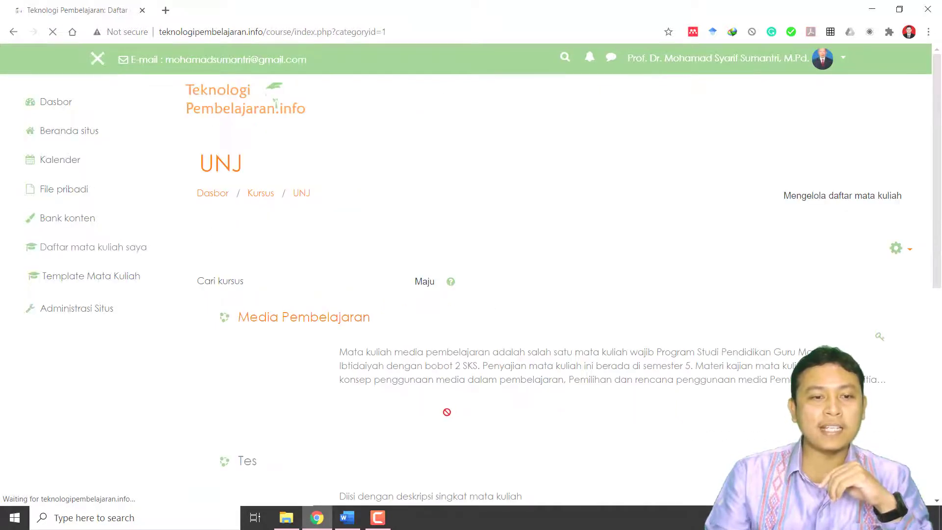
Review the Media Pembelajaran entry in the UNJ category, checking its summary image and description.
scroll(446, 437, down, 1)
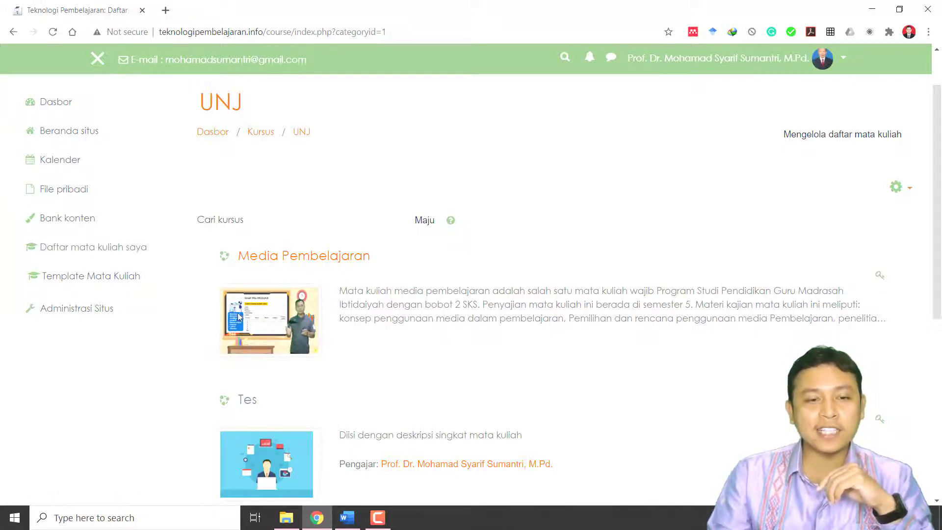
drag(339, 292, 871, 320)
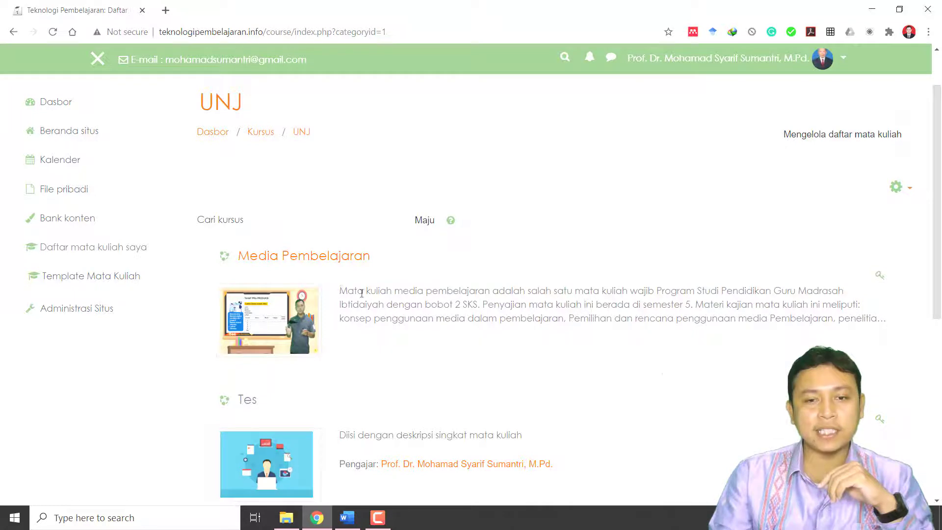
drag(362, 293, 769, 317)
click(592, 394)
scroll(551, 417, down, 3)
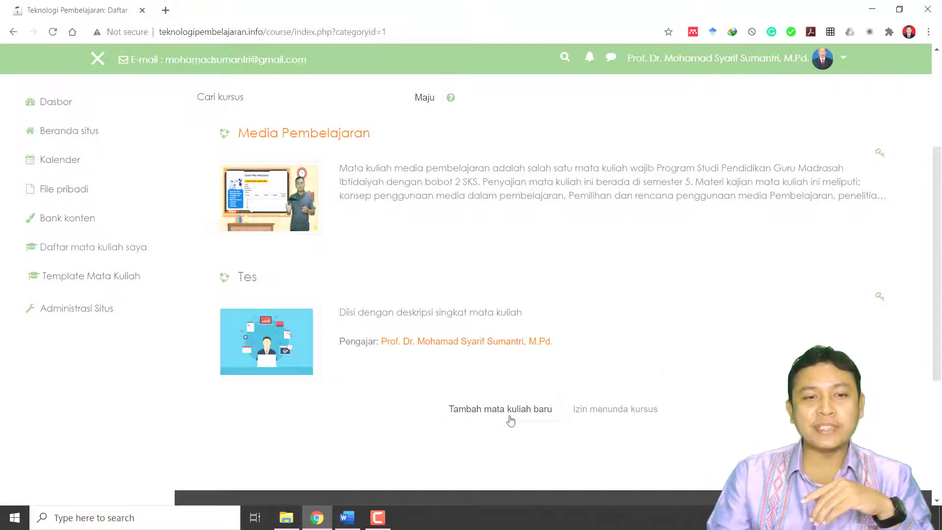
scroll(451, 319, up, 1)
scroll(439, 350, up, 3)
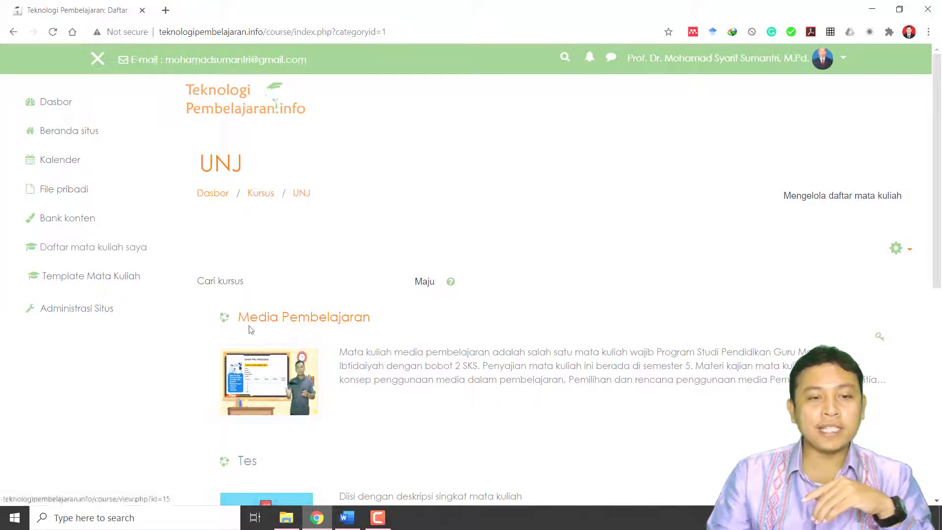
Open the Media Pembelajaran course and look through its weekly sections.
click(265, 326)
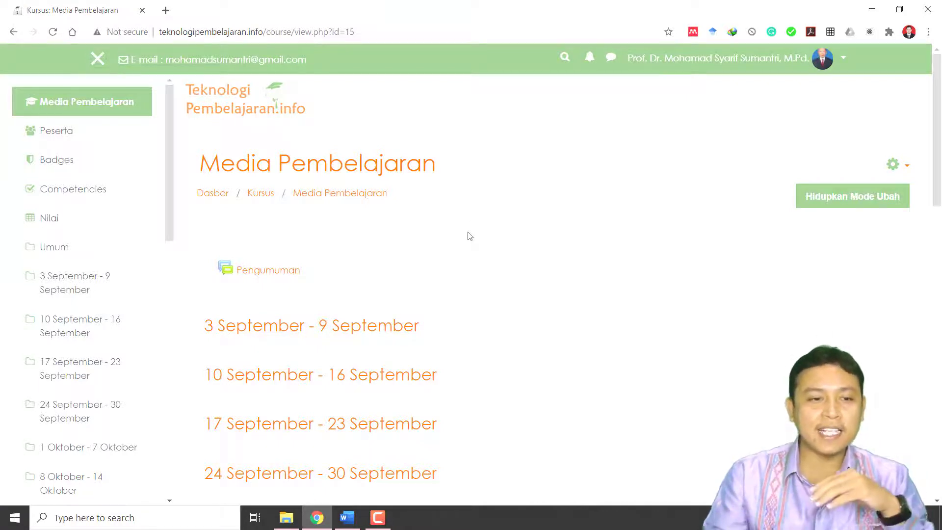
scroll(532, 327, down, 7)
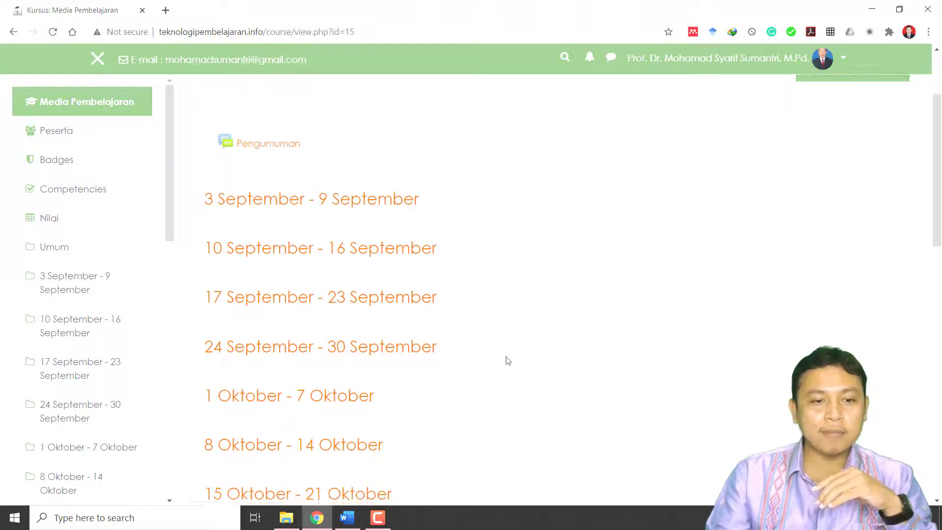
scroll(507, 361, up, 6)
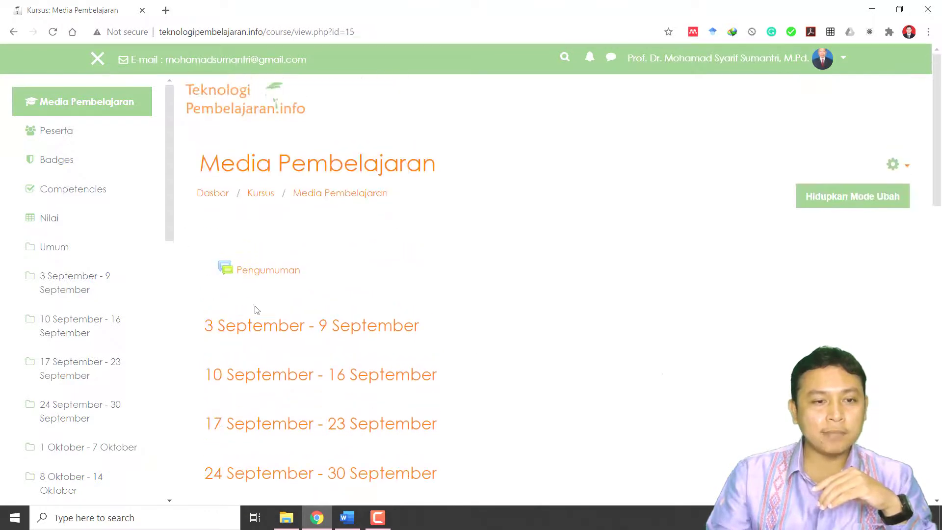
scroll(255, 338, down, 3)
scroll(216, 417, up, 4)
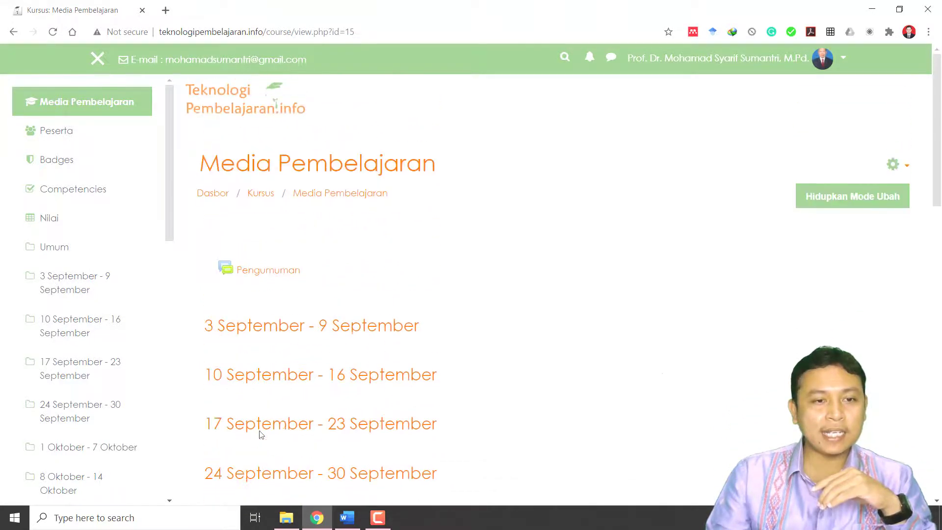
drag(203, 326, 433, 336)
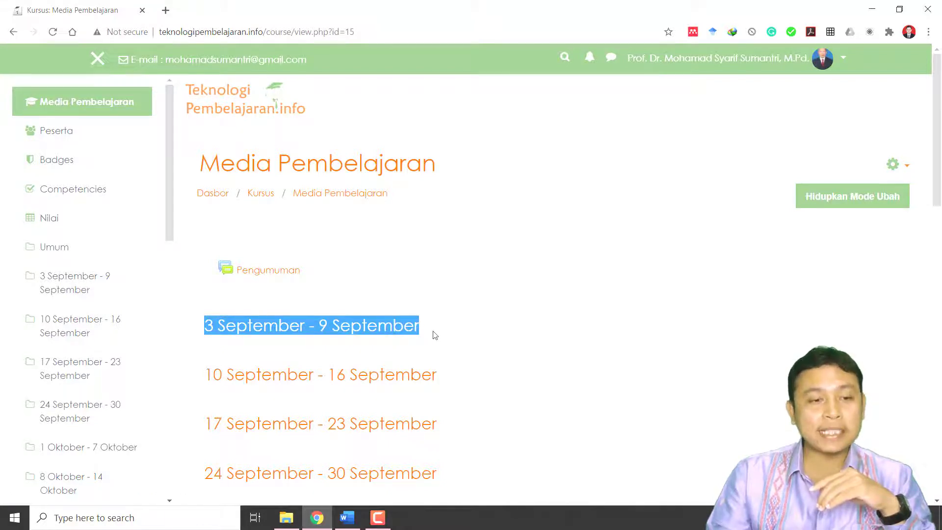
click(191, 322)
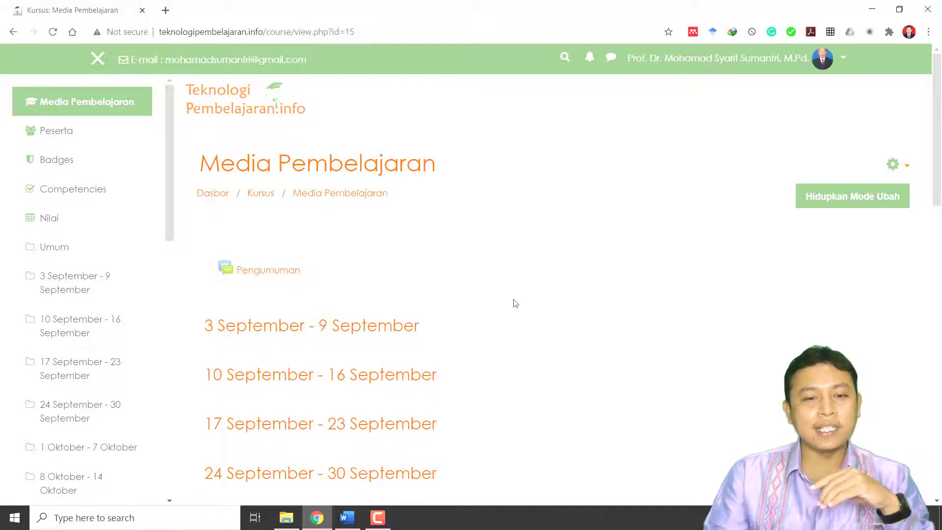
scroll(513, 303, down, 10)
scroll(513, 331, up, 10)
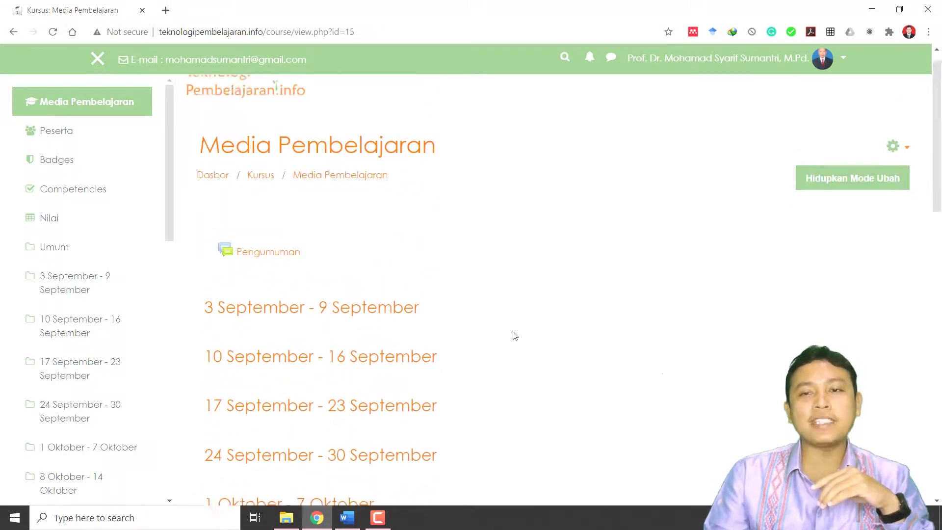
scroll(515, 336, up, 1)
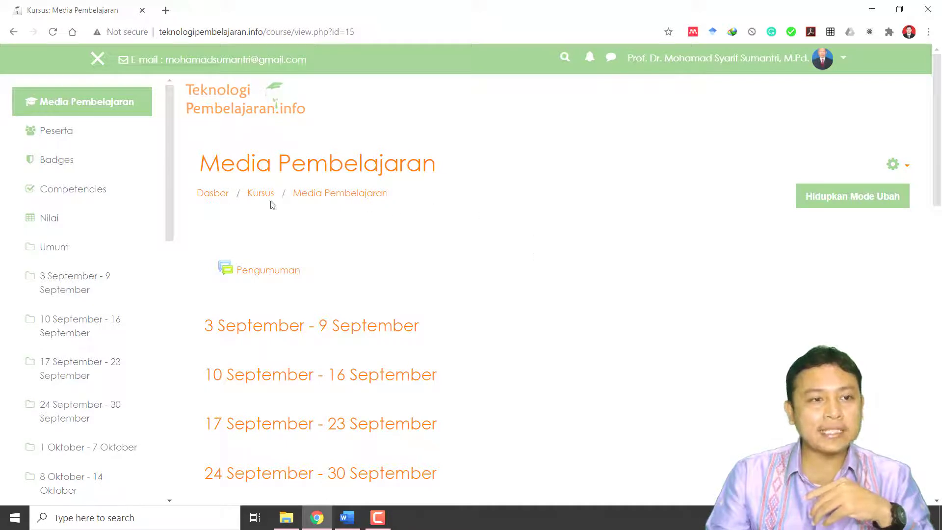
Open the course's participants page (Peserta), keeping the navigation sidebar shown.
click(49, 137)
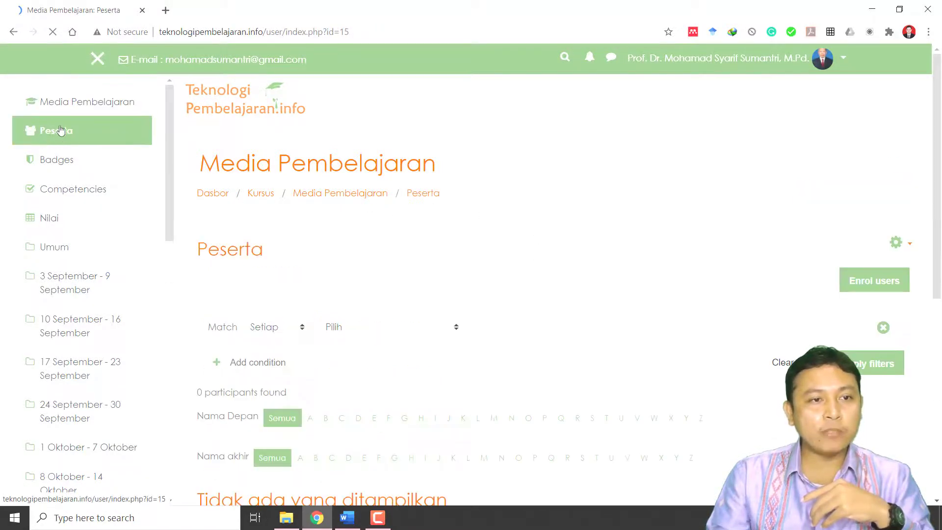
click(98, 59)
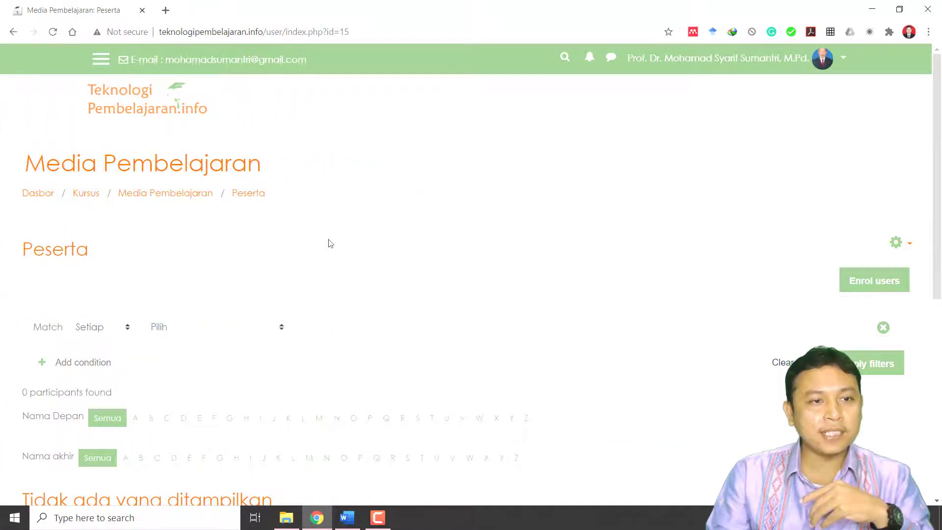
click(100, 61)
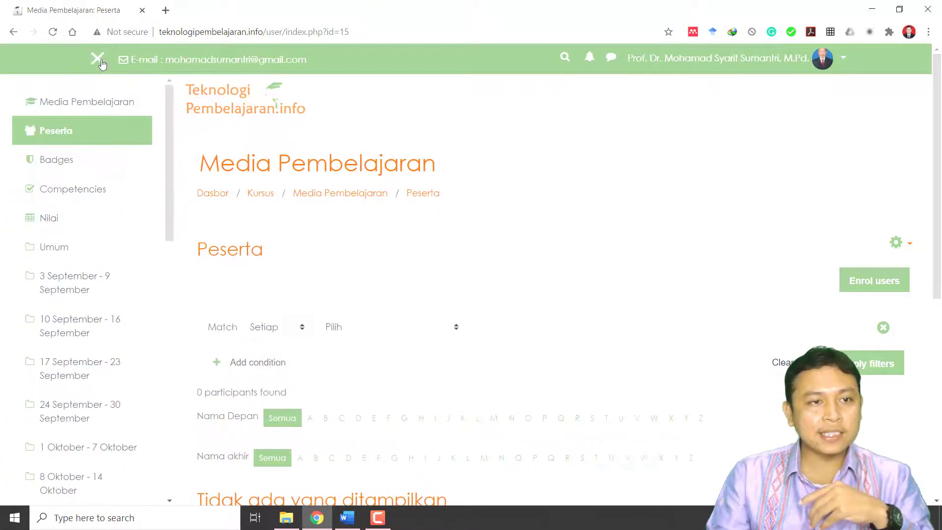
click(57, 133)
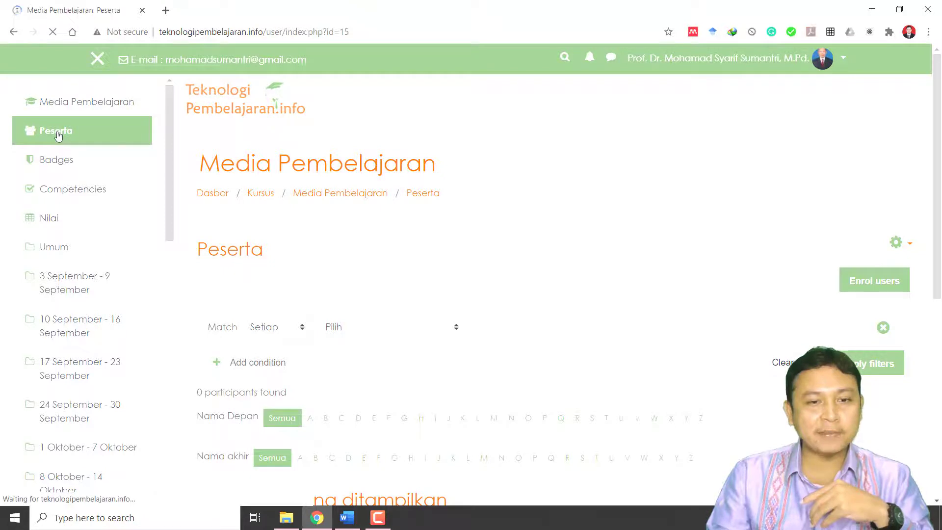
scroll(379, 338, down, 1)
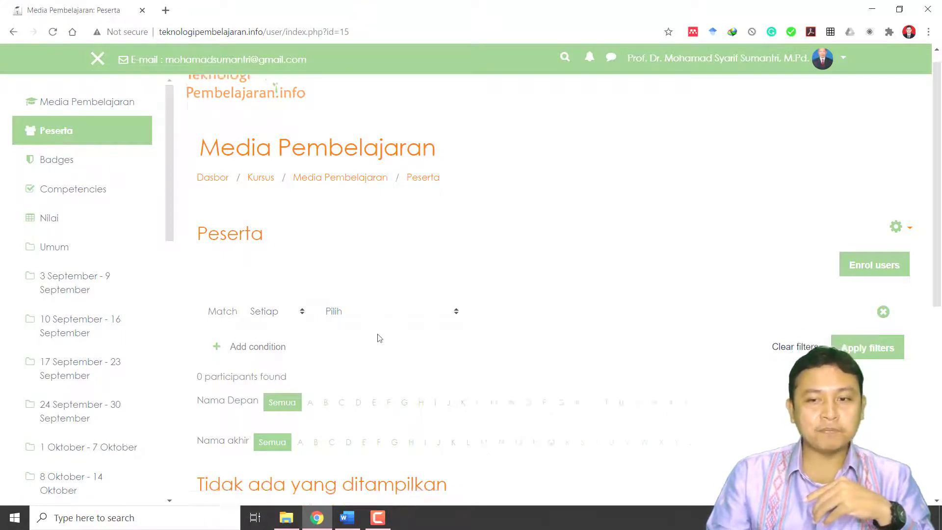
scroll(858, 250, up, 1)
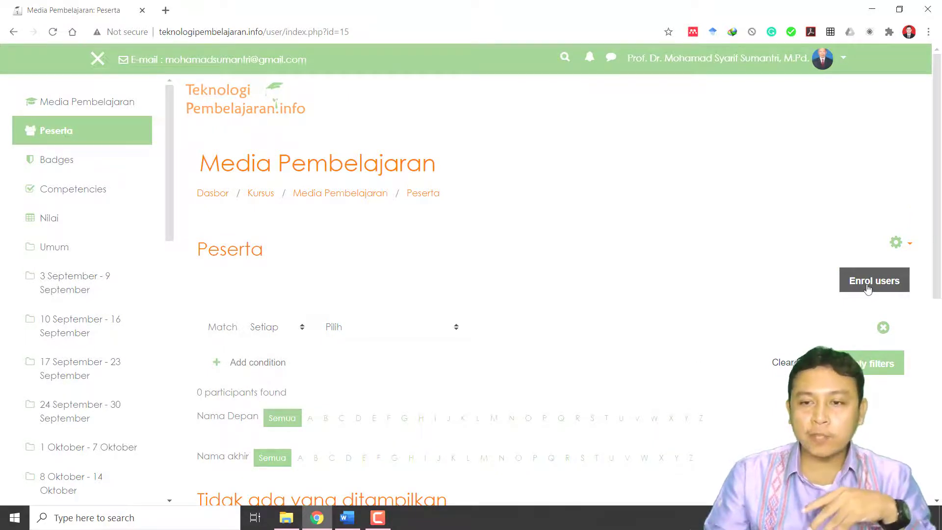
Start enrolling a user in the Media Pembelajaran course, with the assigned role set to Dosen.
click(867, 288)
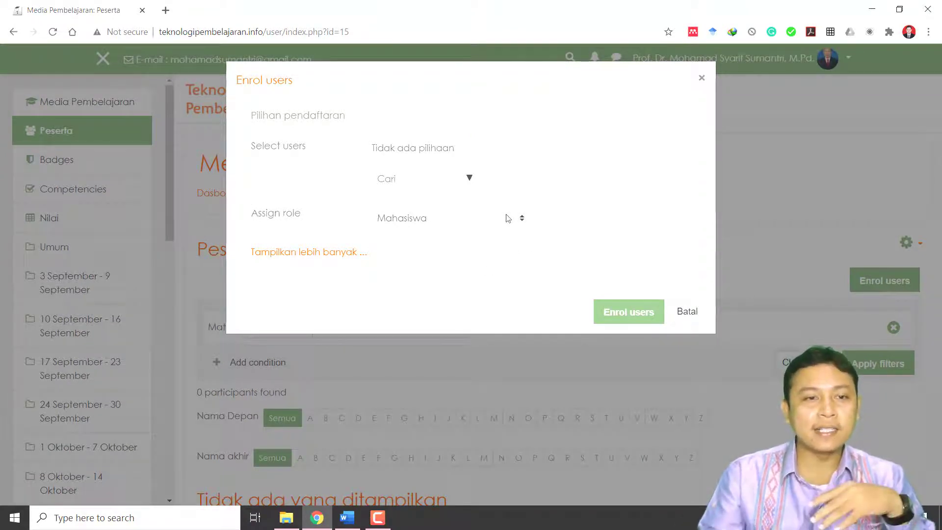
click(397, 219)
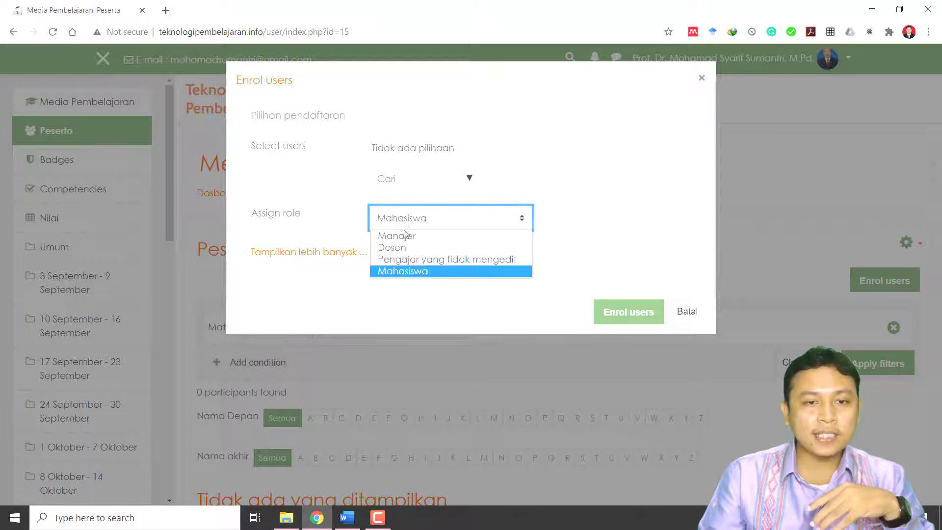
click(405, 248)
Search for the lecturer by first name, select the matching account, and enrol it in the course.
click(415, 178)
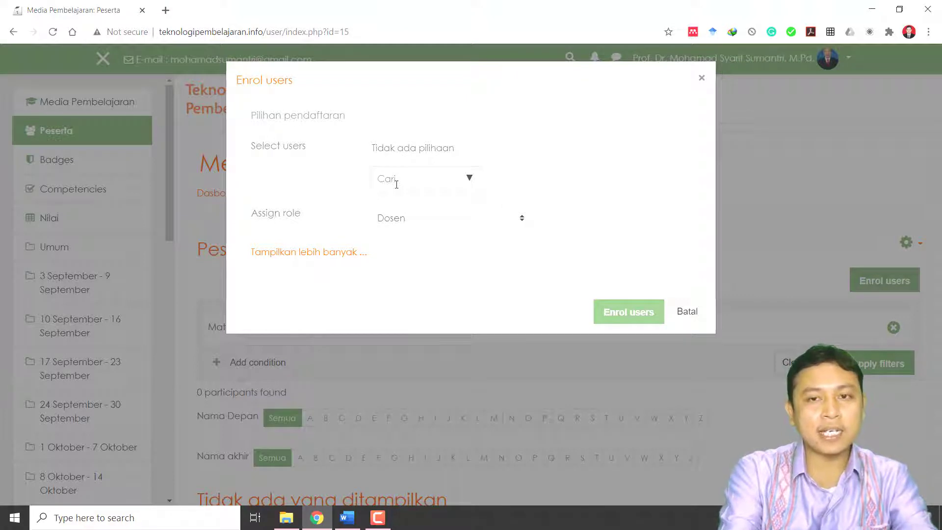
text(Mohamma)
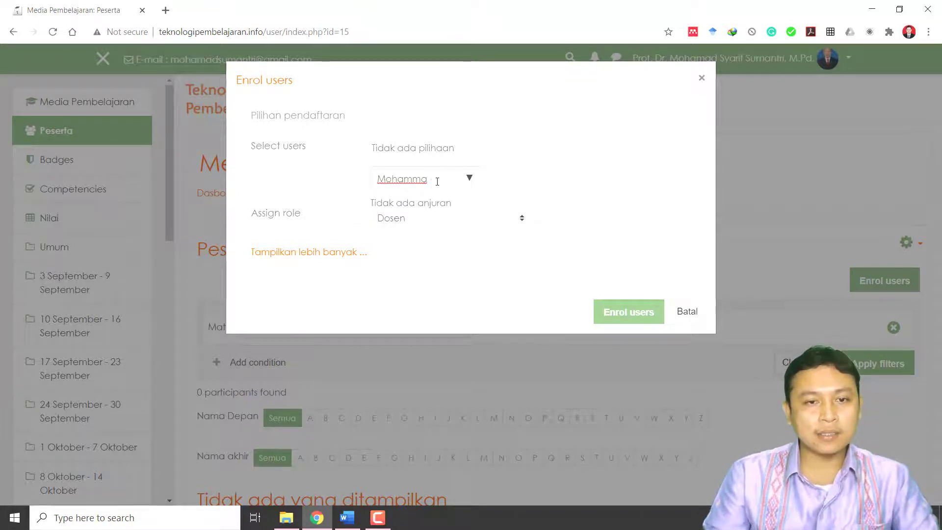
key(BackSpace)
text(ad)
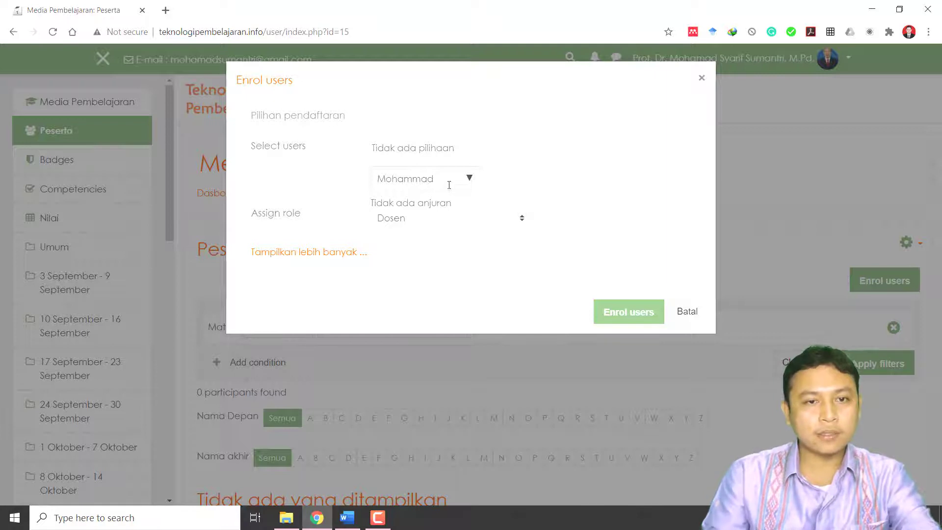
key(BackSpace)
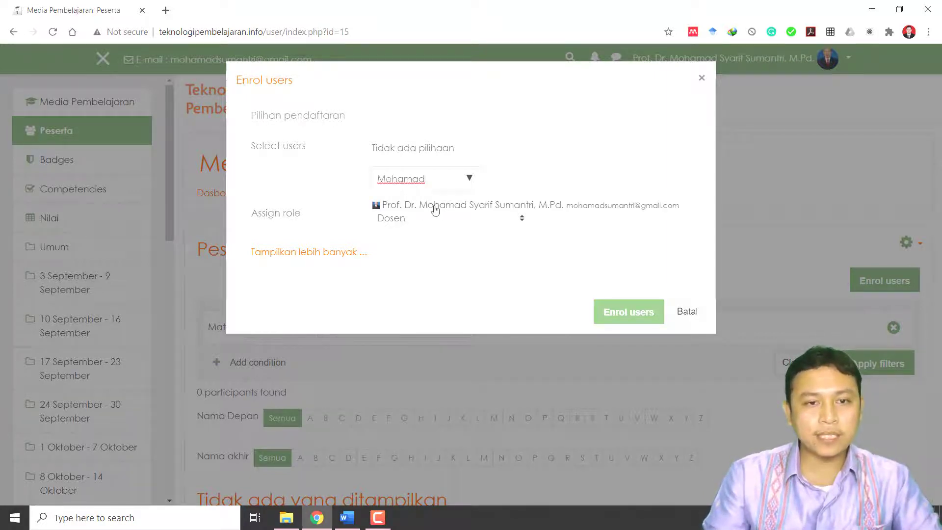
click(439, 209)
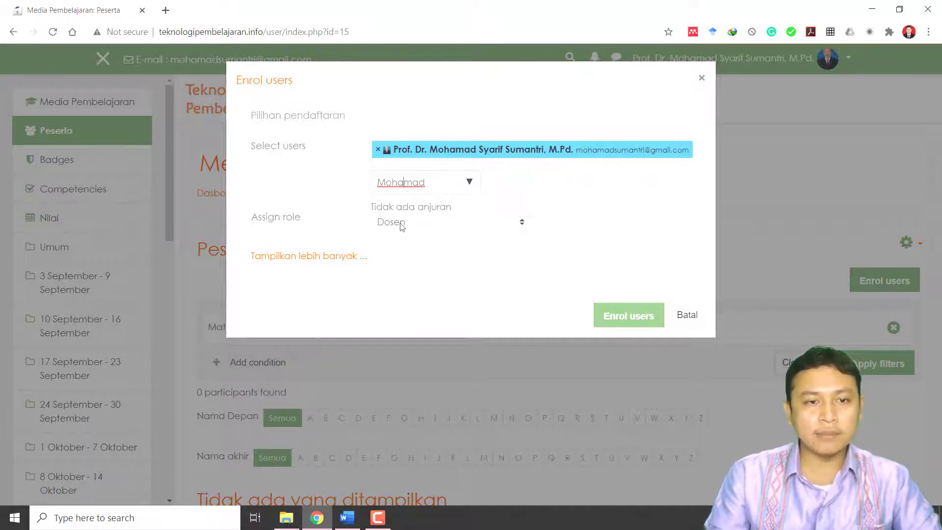
click(619, 324)
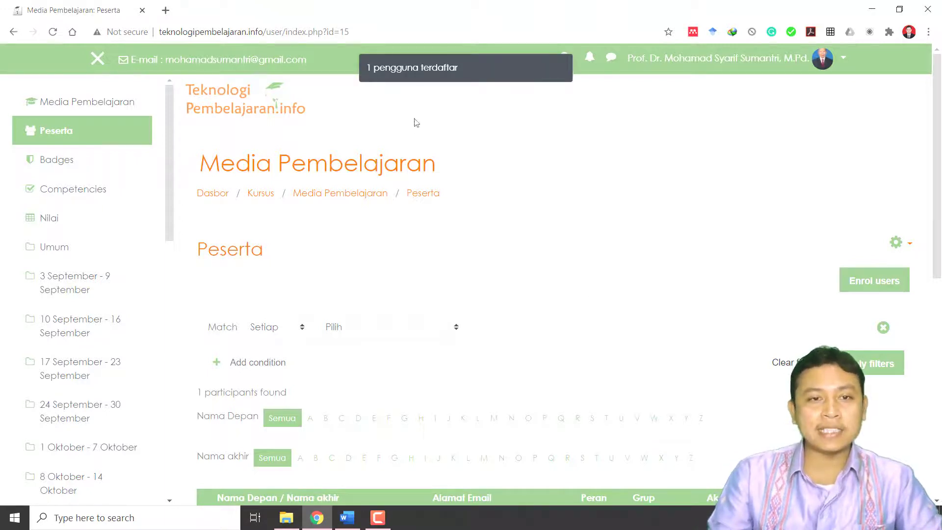
Check the lecturer's entry in the participants list and open the Pendaftaran mandiri (Mahasiswa) enrolment settings.
scroll(475, 326, down, 4)
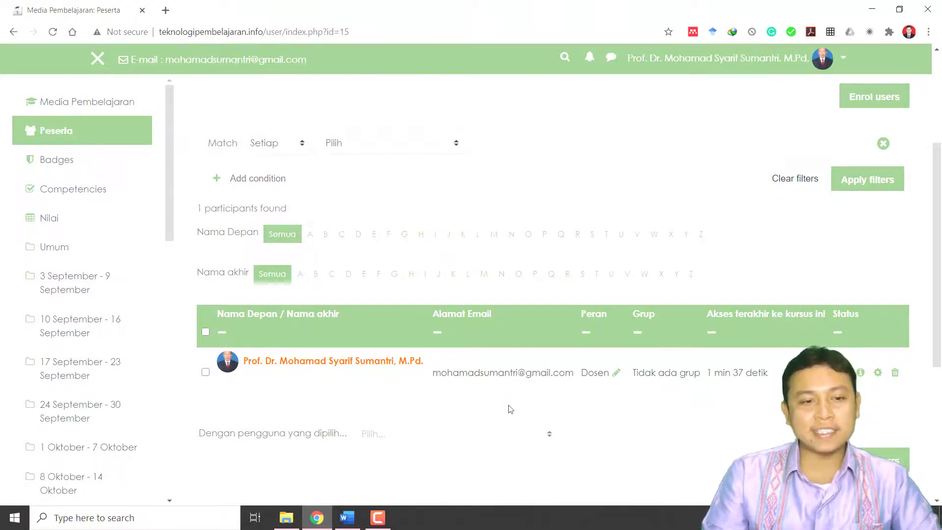
scroll(510, 409, down, 1)
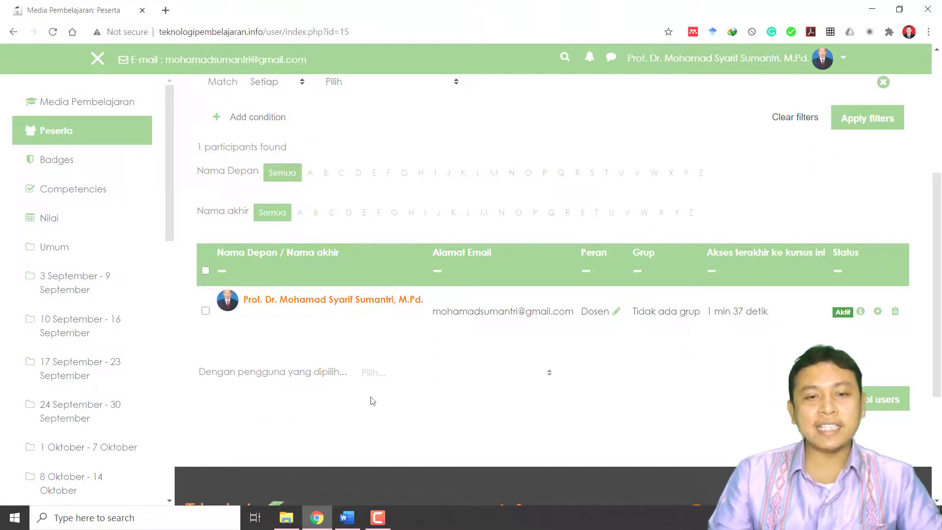
scroll(375, 395, up, 1)
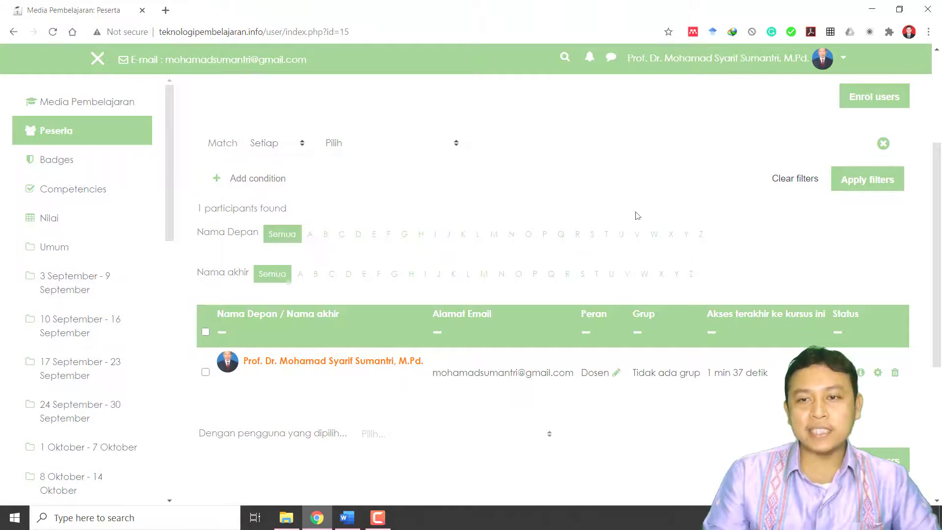
scroll(635, 214, up, 2)
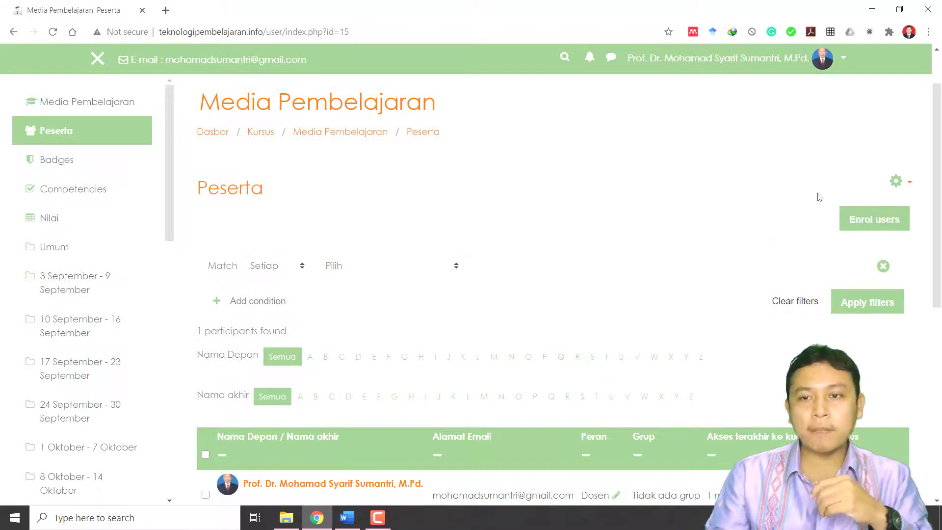
click(896, 183)
click(849, 169)
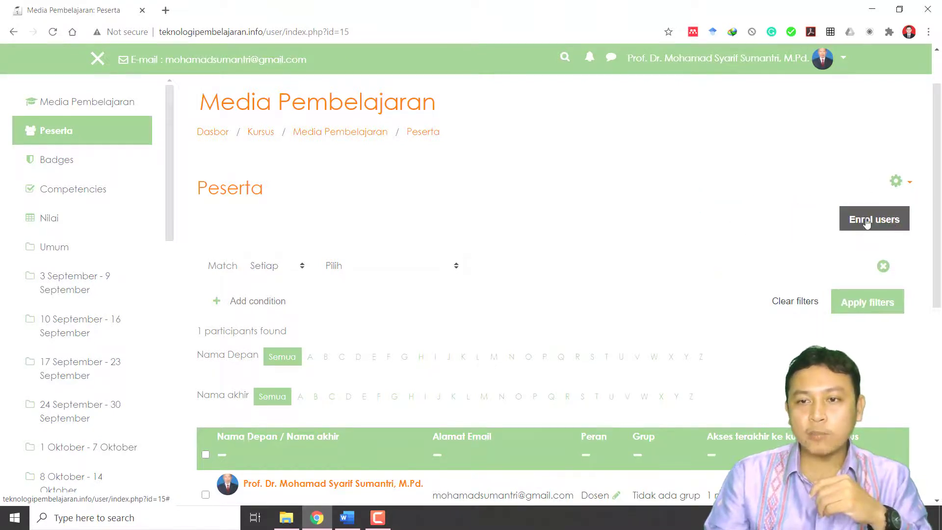
click(897, 182)
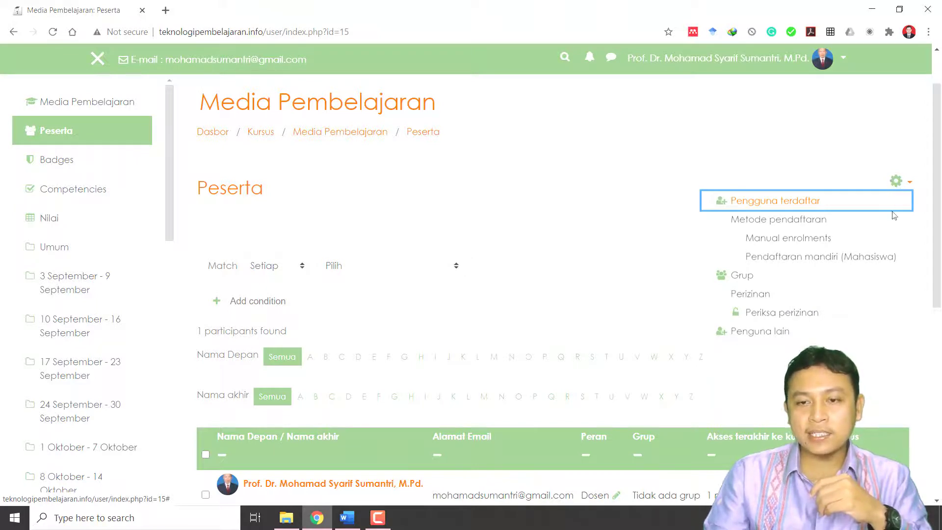
click(795, 260)
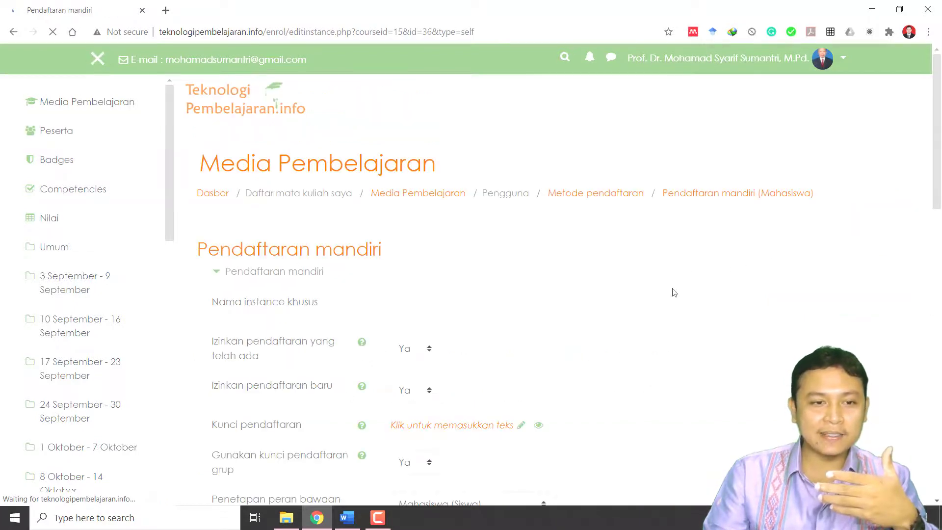
Set the self-enrolment method's custom instance name (Nama instance khusus) to Pendaftaran Mandiri.
scroll(395, 202, down, 3)
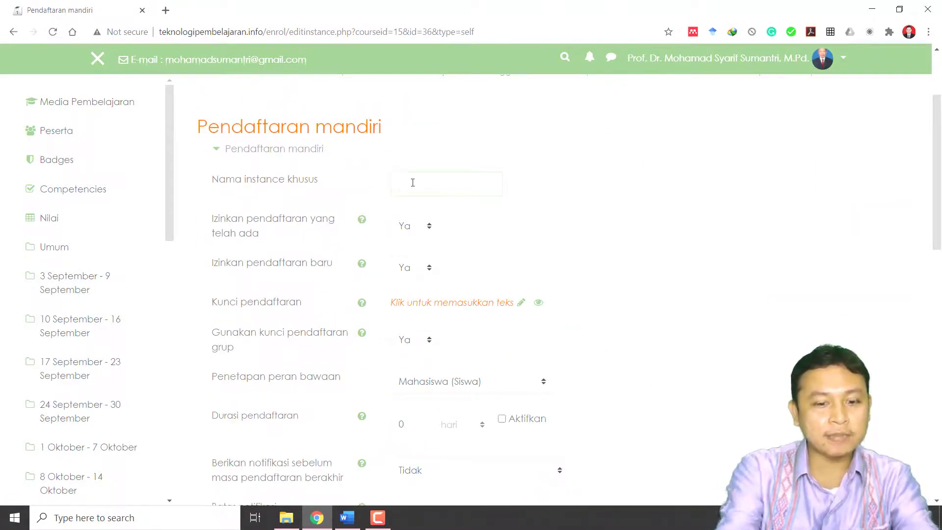
text(Pend)
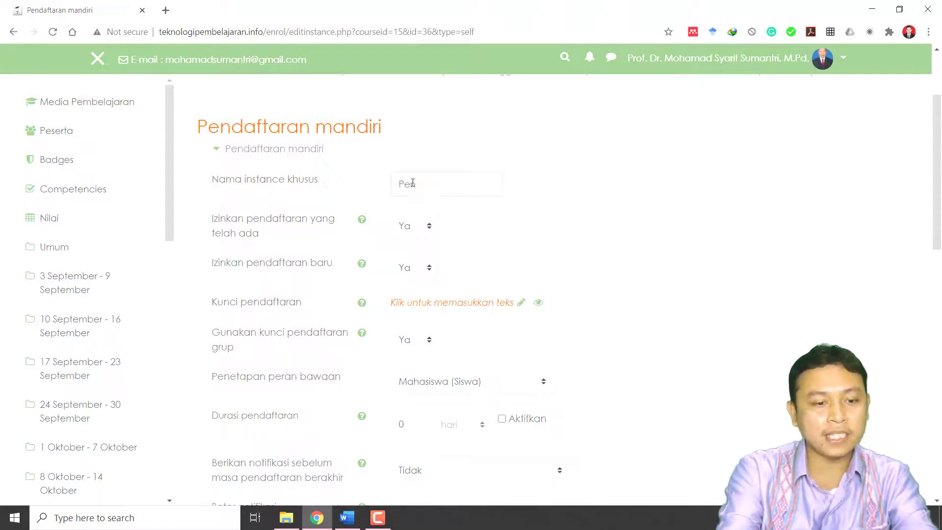
text(aftaran Mandiri)
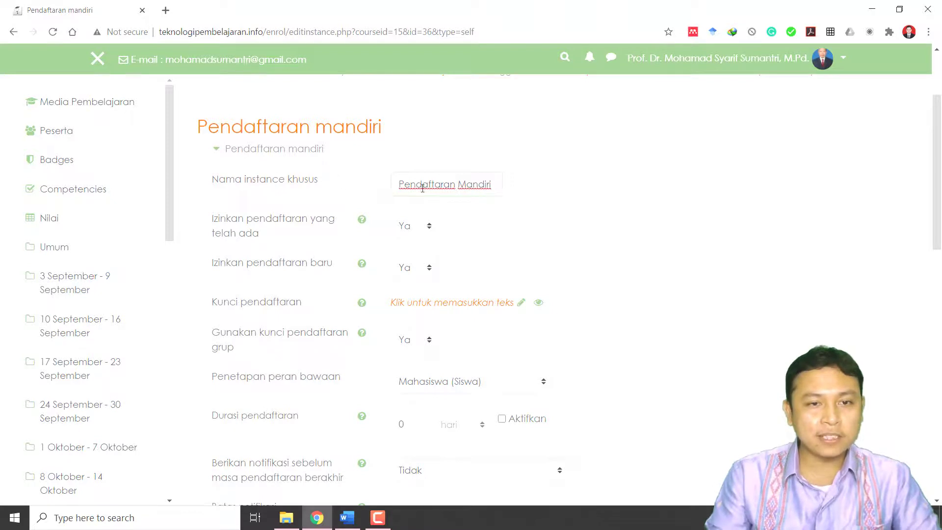
click(493, 184)
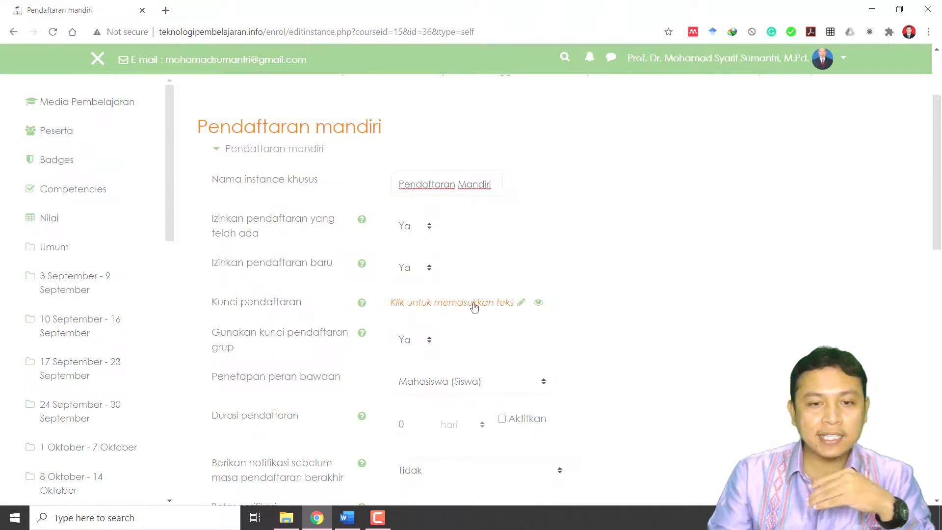
Enter the enrolment key (Kunci pendaftaran) for self-enrolment, reveal it to check it, and confirm the entry.
click(520, 303)
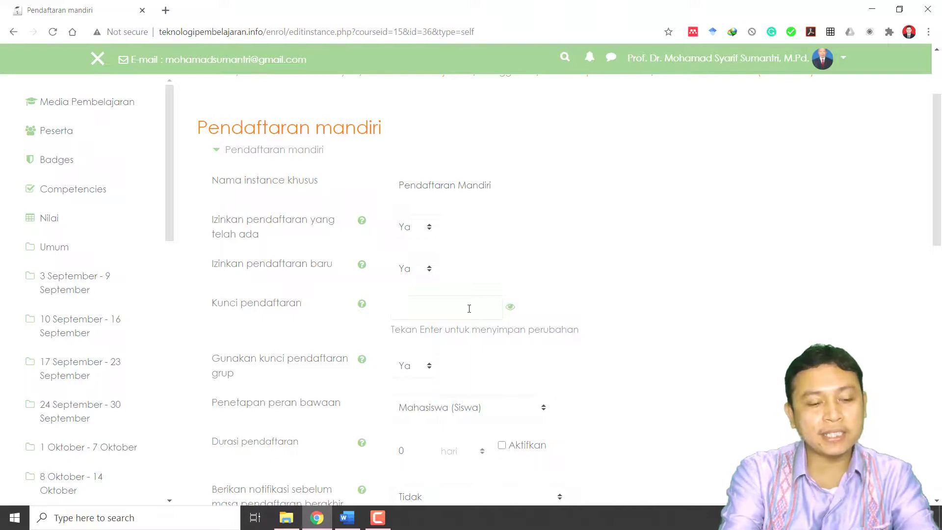
text(•••••)
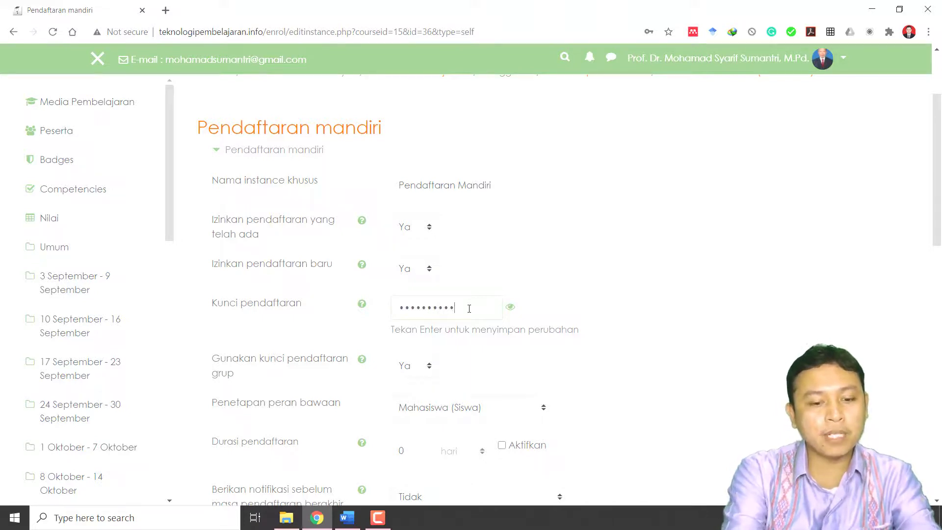
text(•)
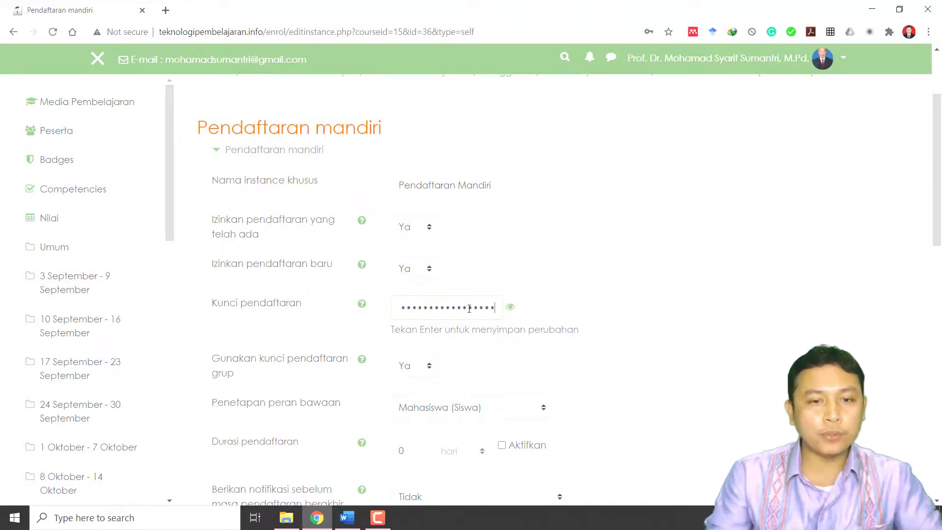
click(510, 307)
key(Return)
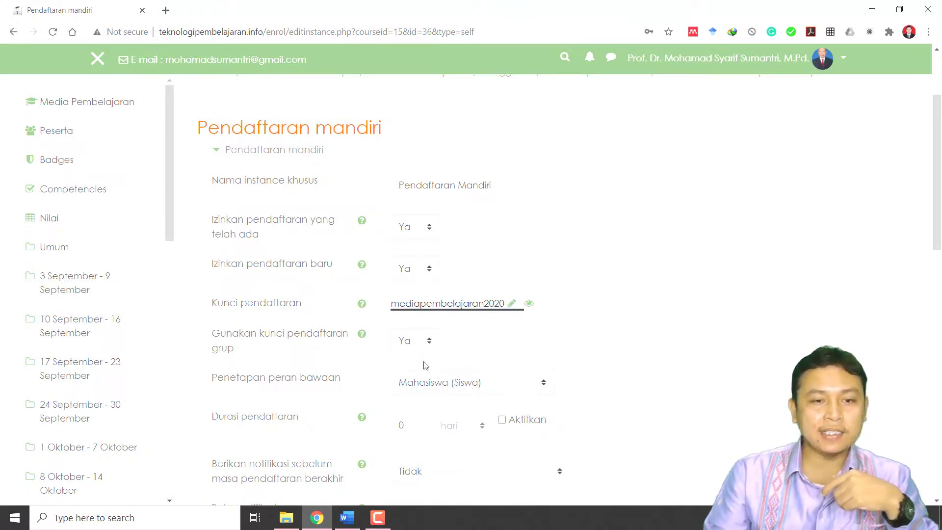
Leave the remaining self-enrolment options unchanged, save the changes, and go to the dashboard (Dasbor).
scroll(425, 367, down, 1)
scroll(425, 366, down, 1)
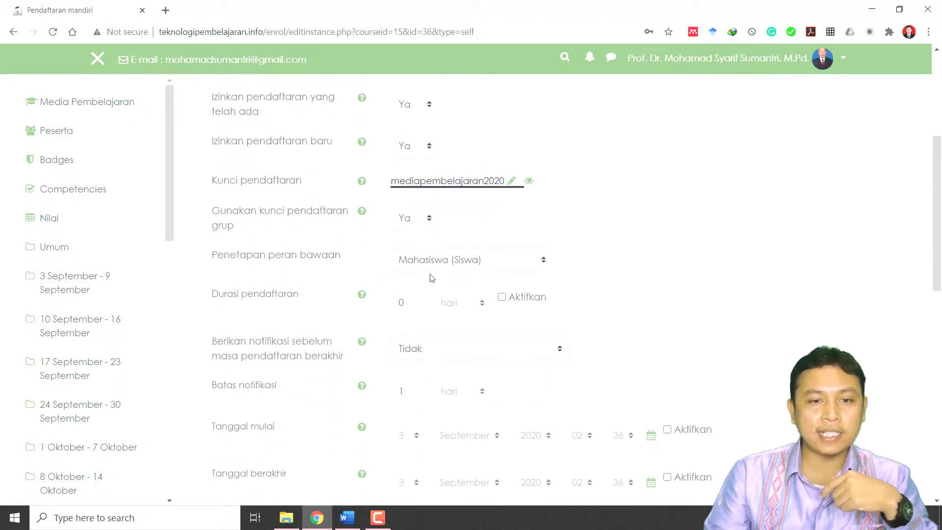
scroll(523, 364, down, 3)
scroll(523, 366, down, 4)
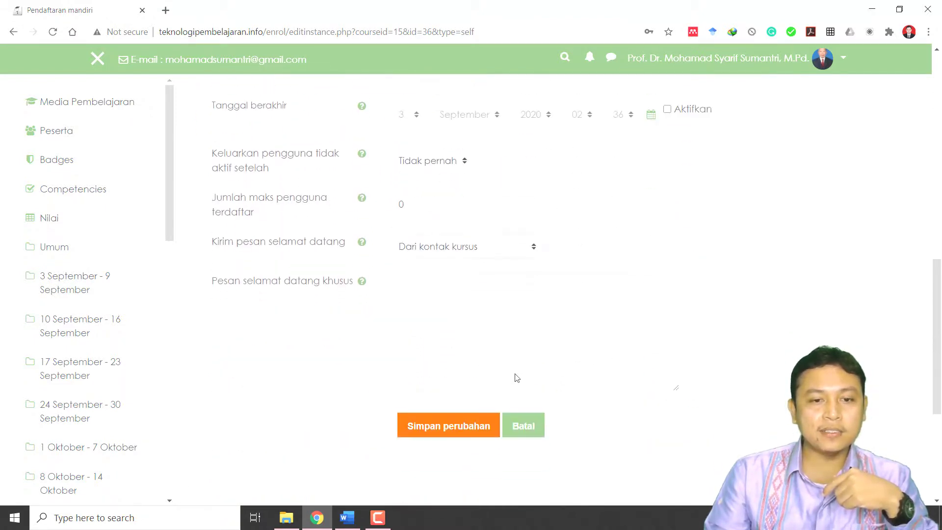
click(450, 431)
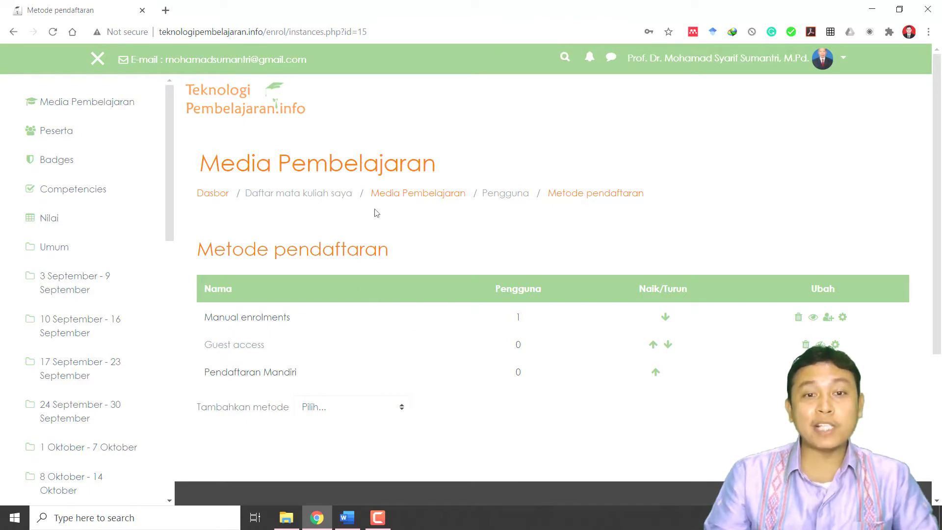
click(213, 195)
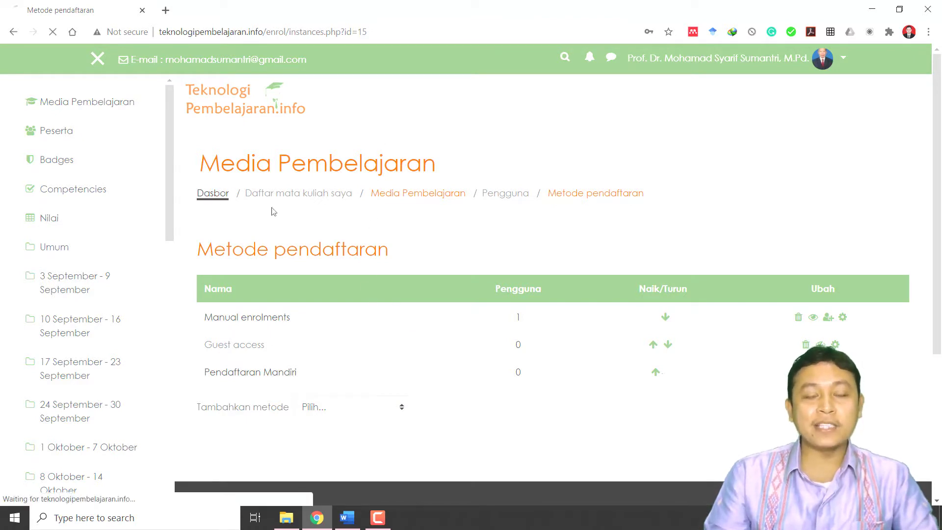